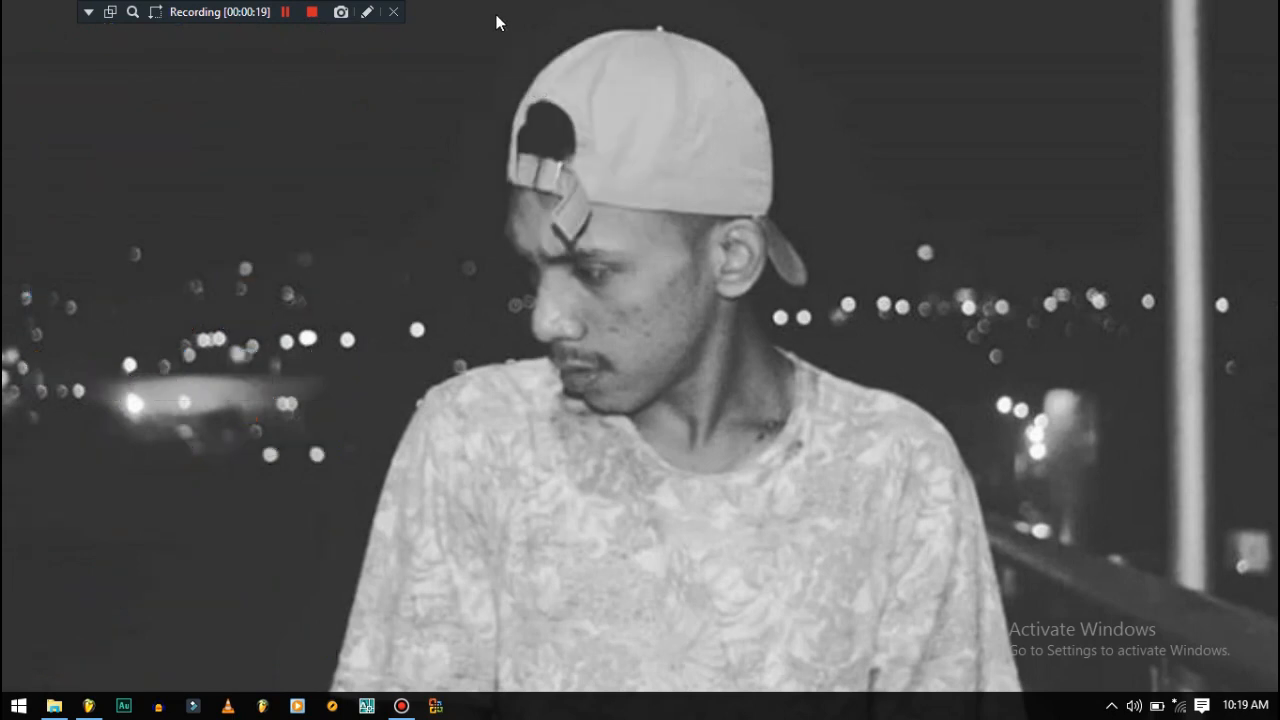
{"action": "right_click", "coordinate": [494, 24]}
{"action": "left_click", "coordinate": [558, 82]}
{"action": "right_click", "coordinate": [528, 47]}
{"action": "left_click", "coordinate": [594, 95]}
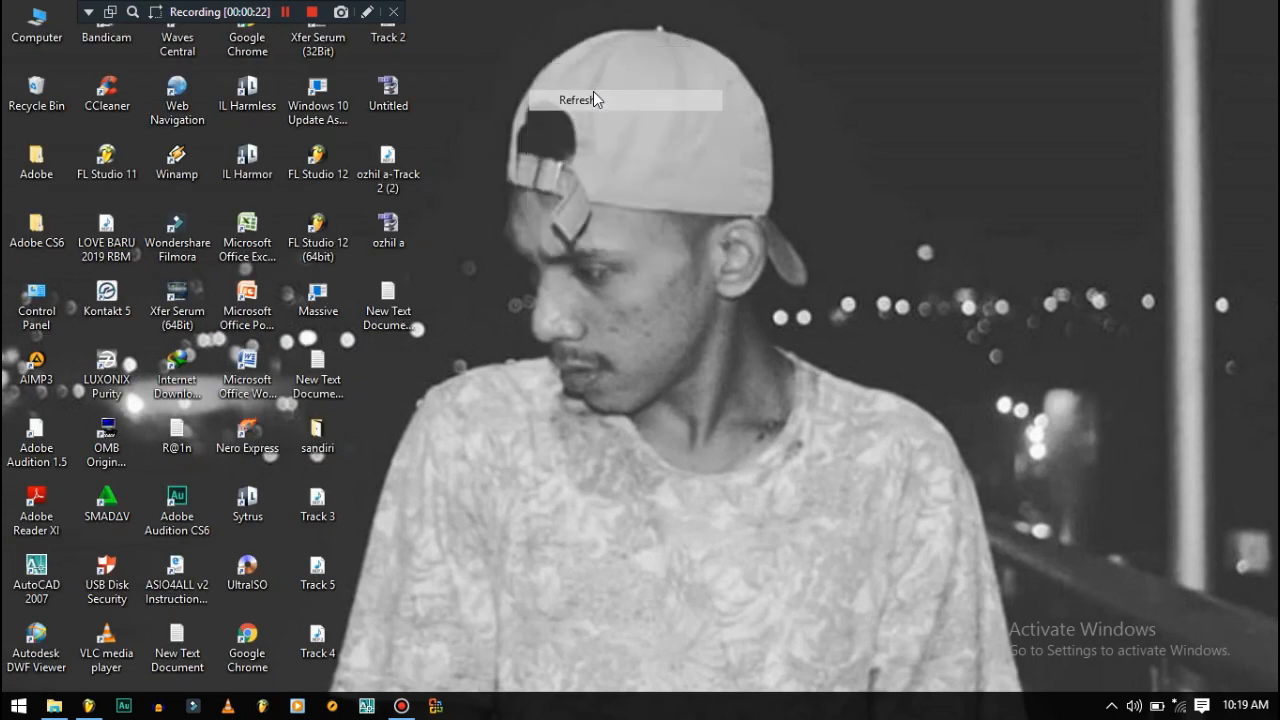
{"action": "right_click", "coordinate": [565, 75]}
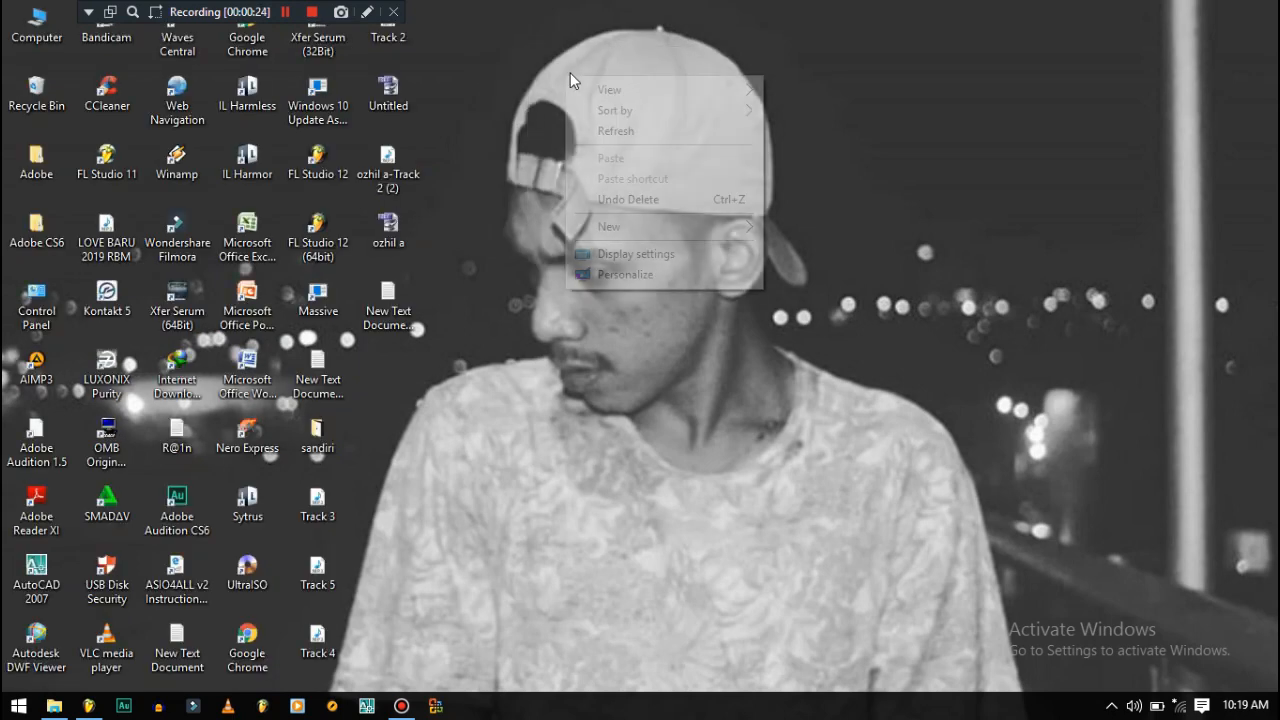
{"action": "left_click", "coordinate": [600, 128]}
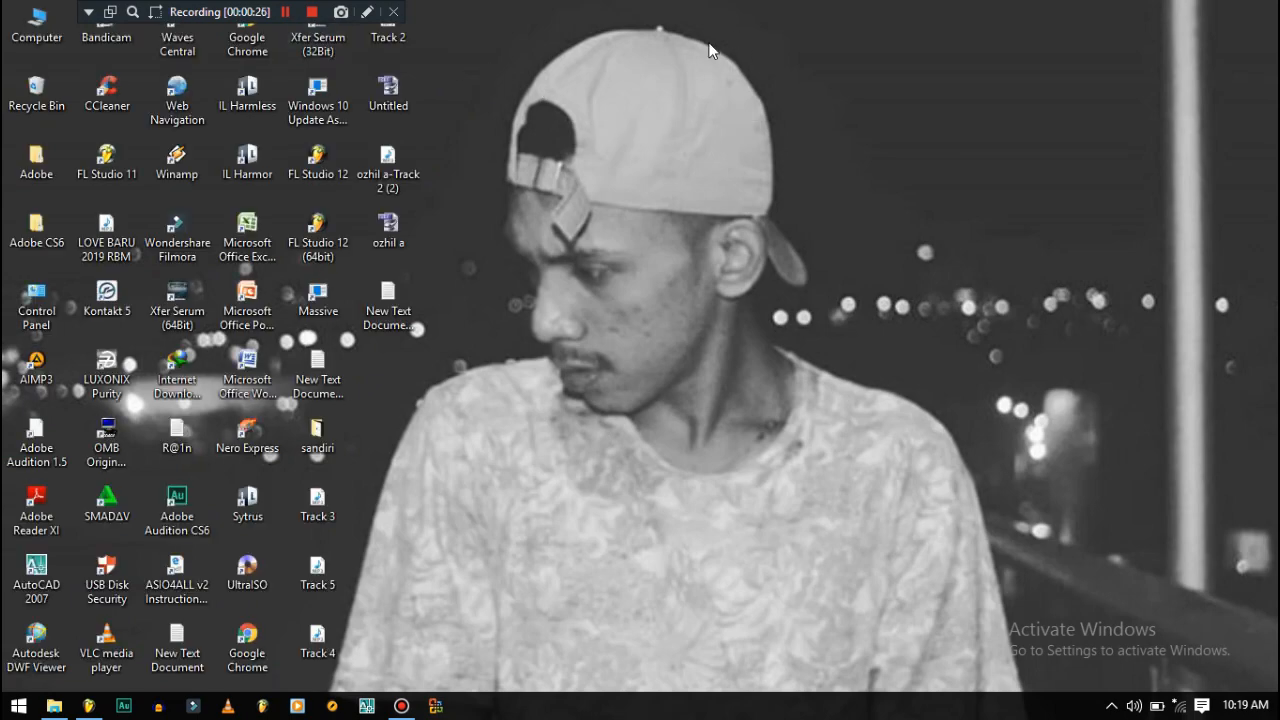
{"action": "right_click", "coordinate": [511, 30]}
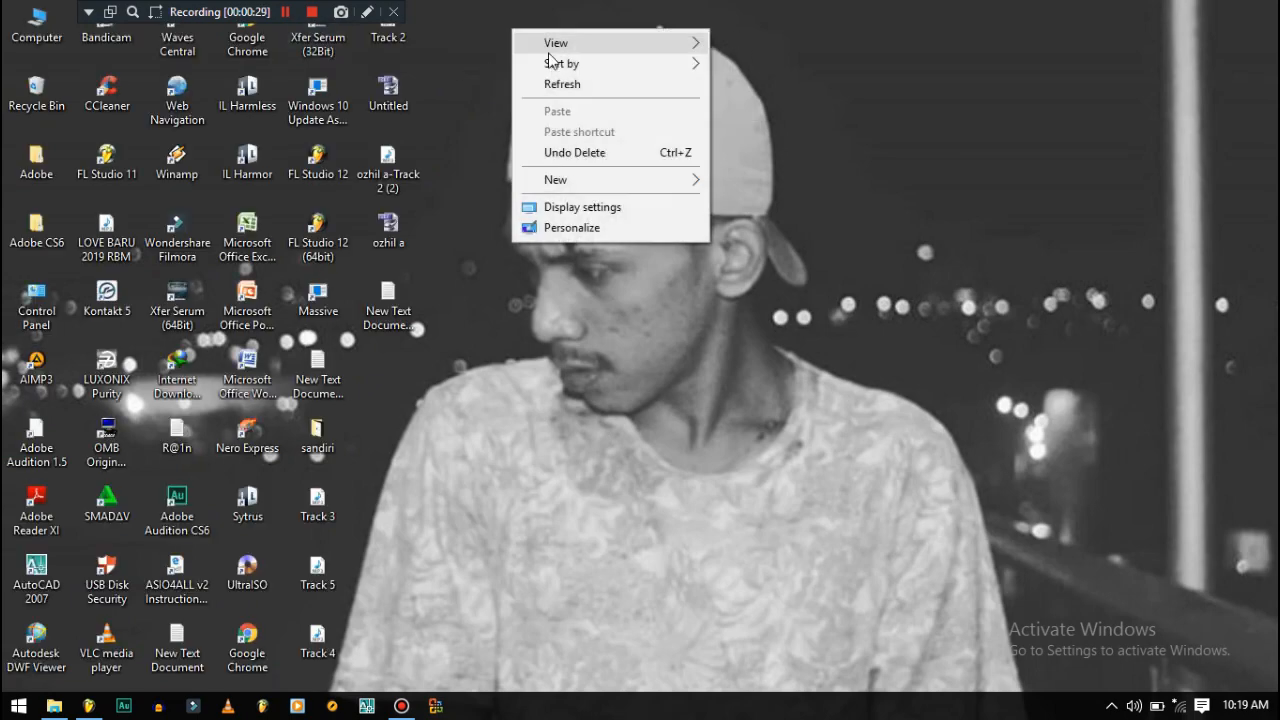
{"action": "left_click", "coordinate": [561, 84]}
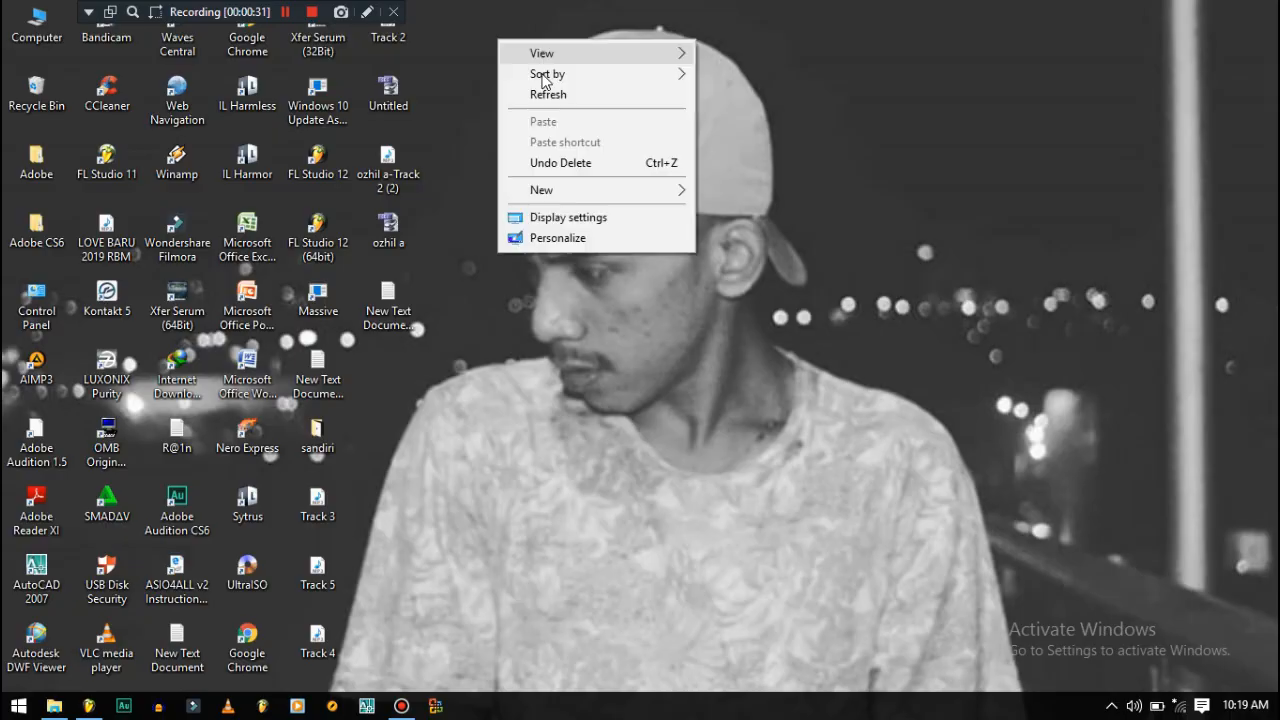
{"action": "left_click", "coordinate": [556, 84]}
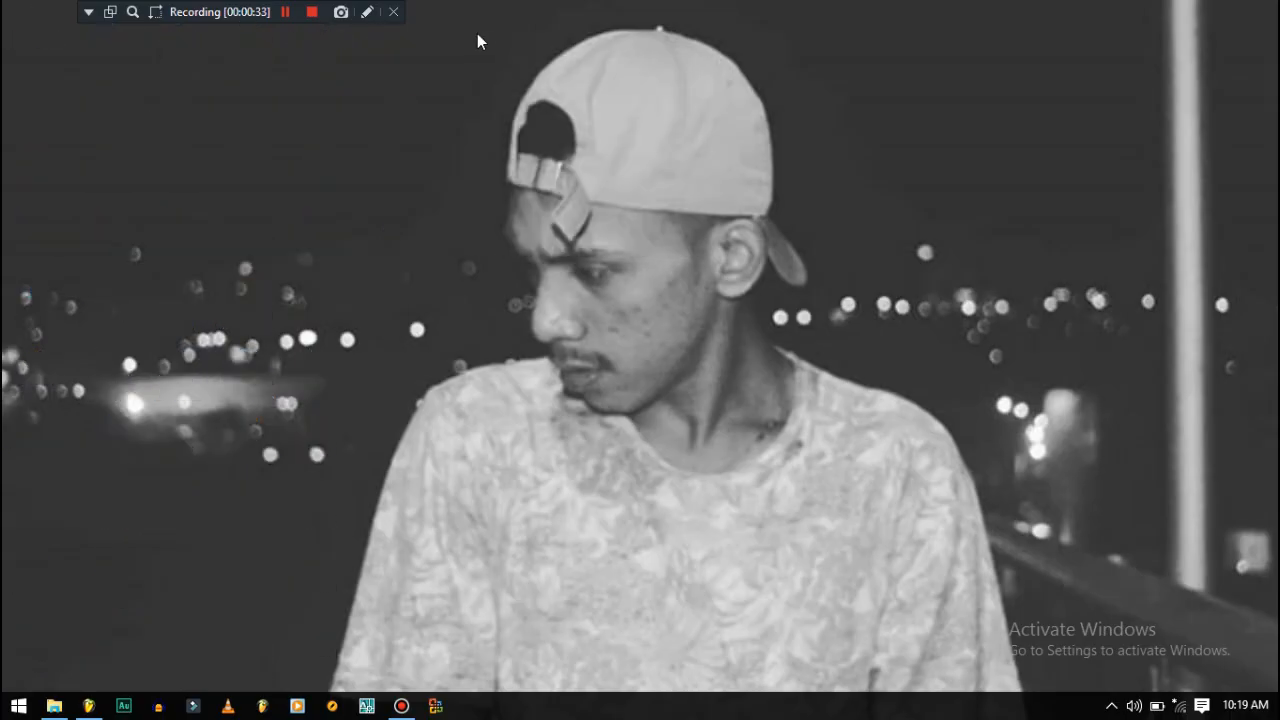
{"action": "right_click", "coordinate": [479, 35]}
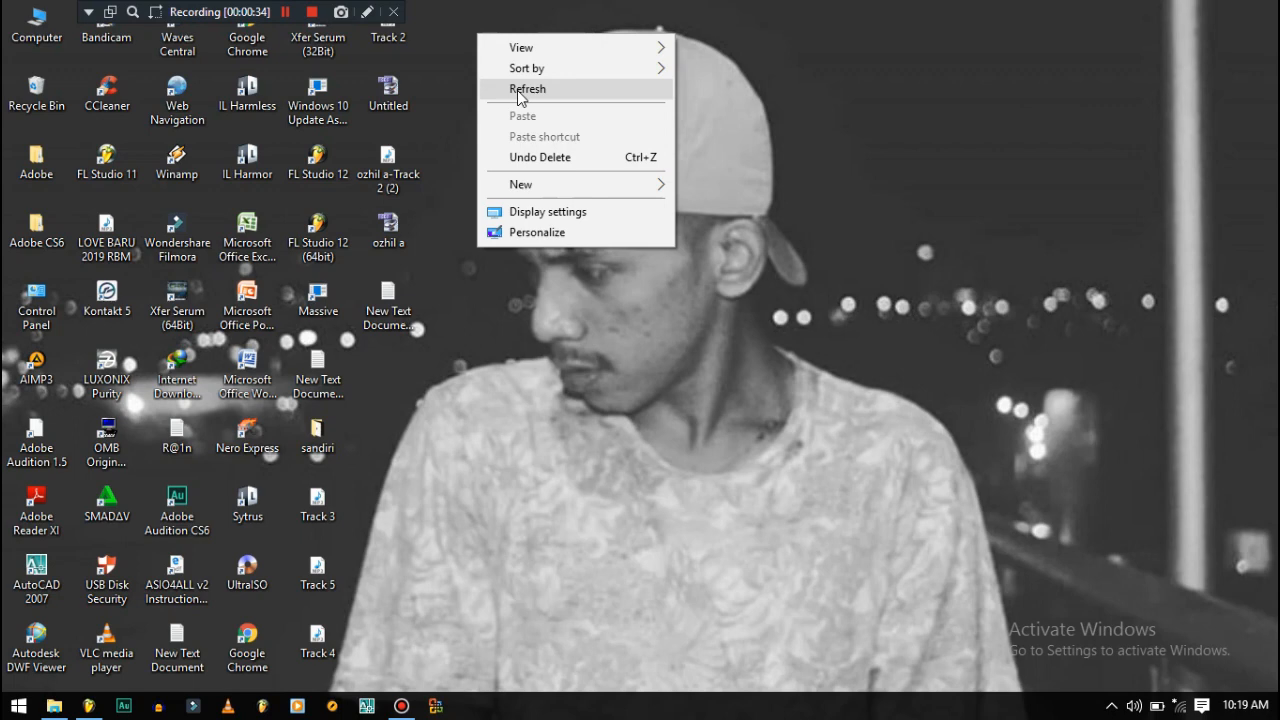
{"action": "left_click", "coordinate": [519, 94]}
{"action": "right_click", "coordinate": [499, 66]}
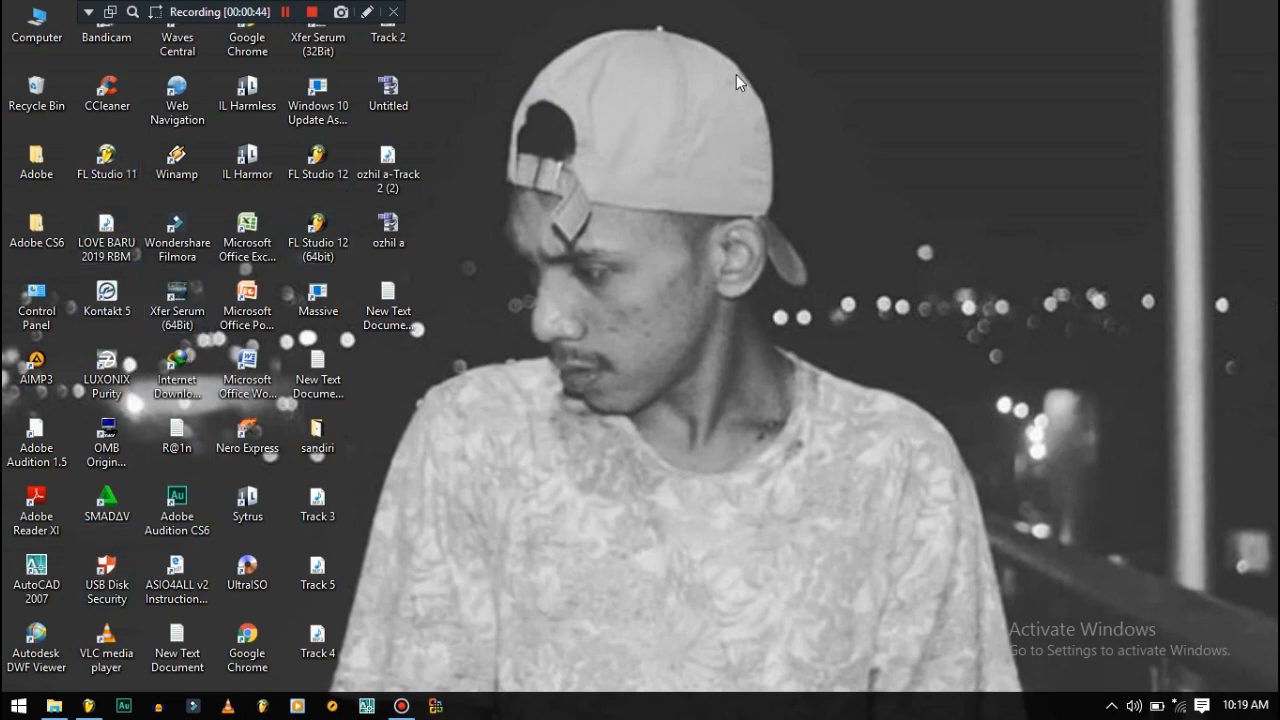
{"action": "right_click", "coordinate": [656, 29]}
{"action": "left_click", "coordinate": [690, 86]}
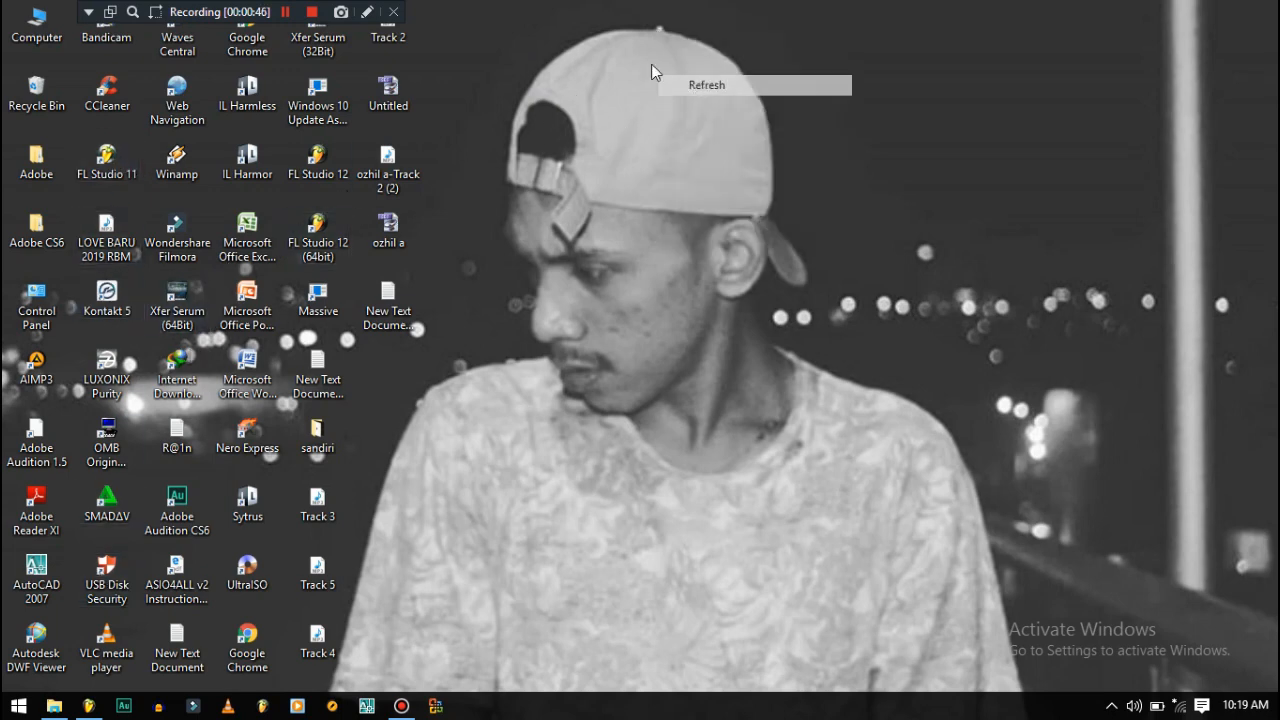
{"action": "right_click", "coordinate": [533, 47]}
{"action": "left_click", "coordinate": [588, 106]}
{"action": "right_click", "coordinate": [531, 62]}
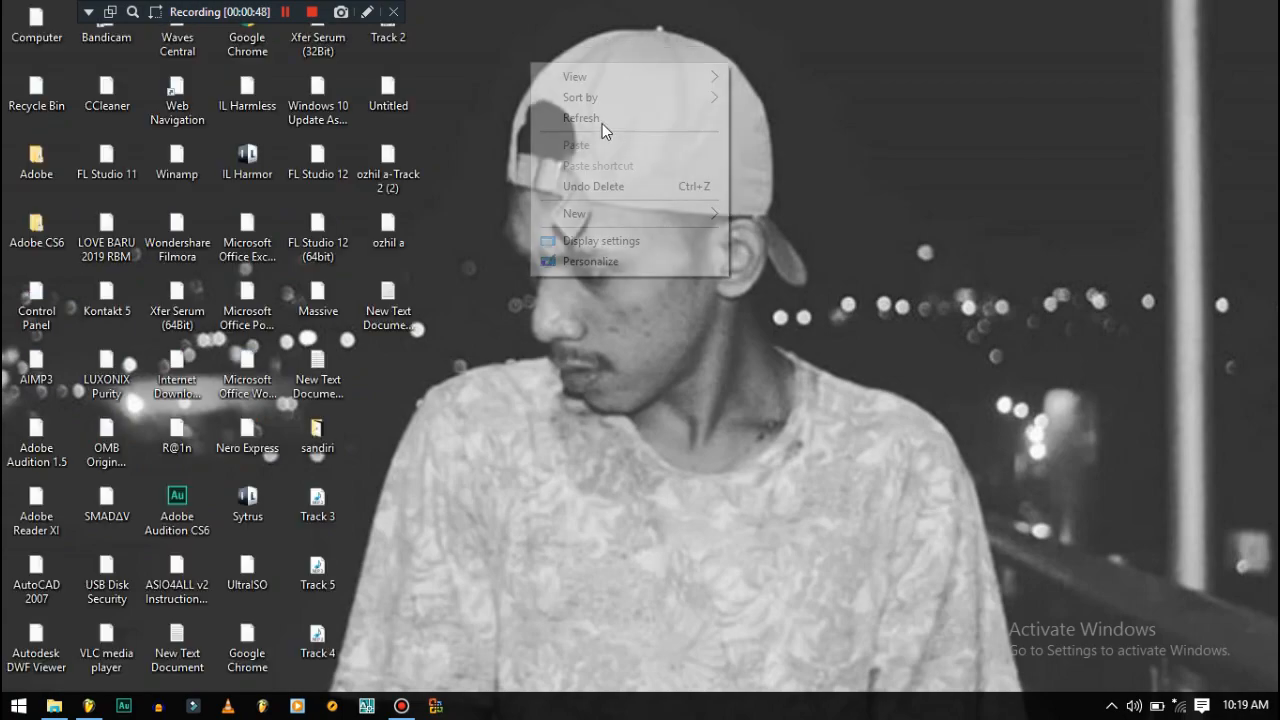
{"action": "left_click", "coordinate": [602, 123]}
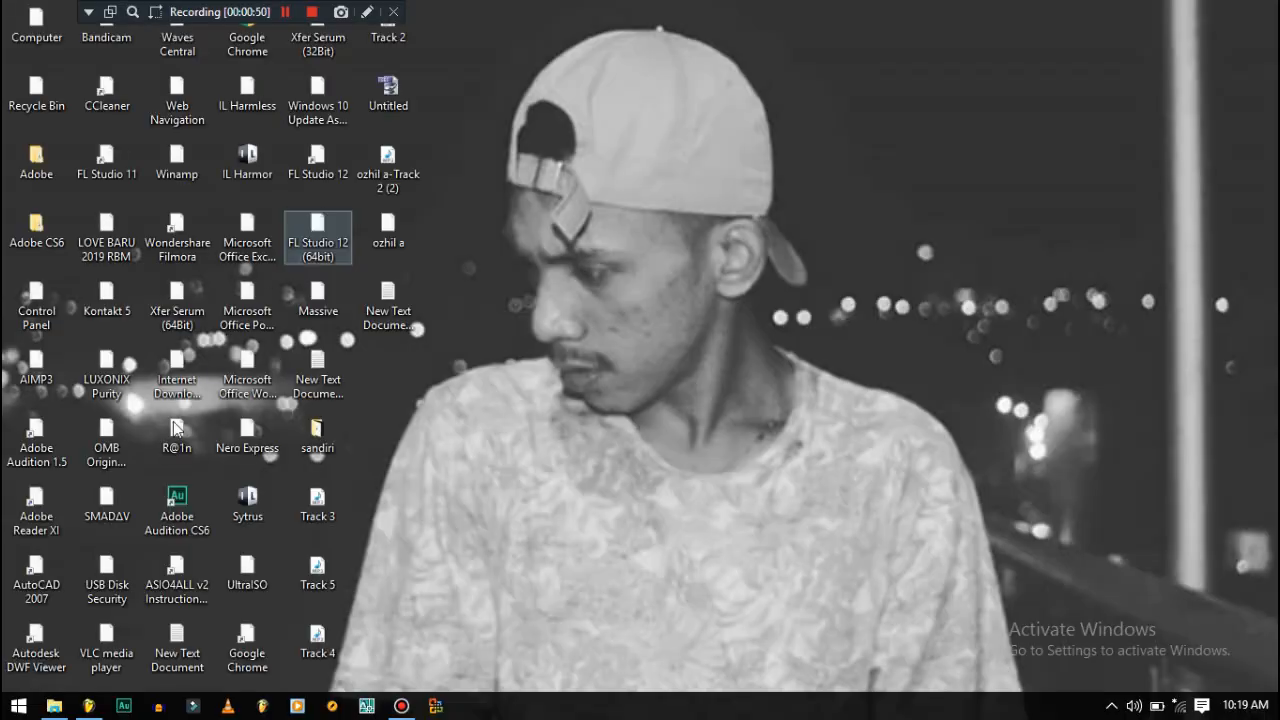
- Browse to the FL folder on the DATA (F:) drive in File Explorer and go back out of it
{"action": "left_click", "coordinate": [60, 706]}
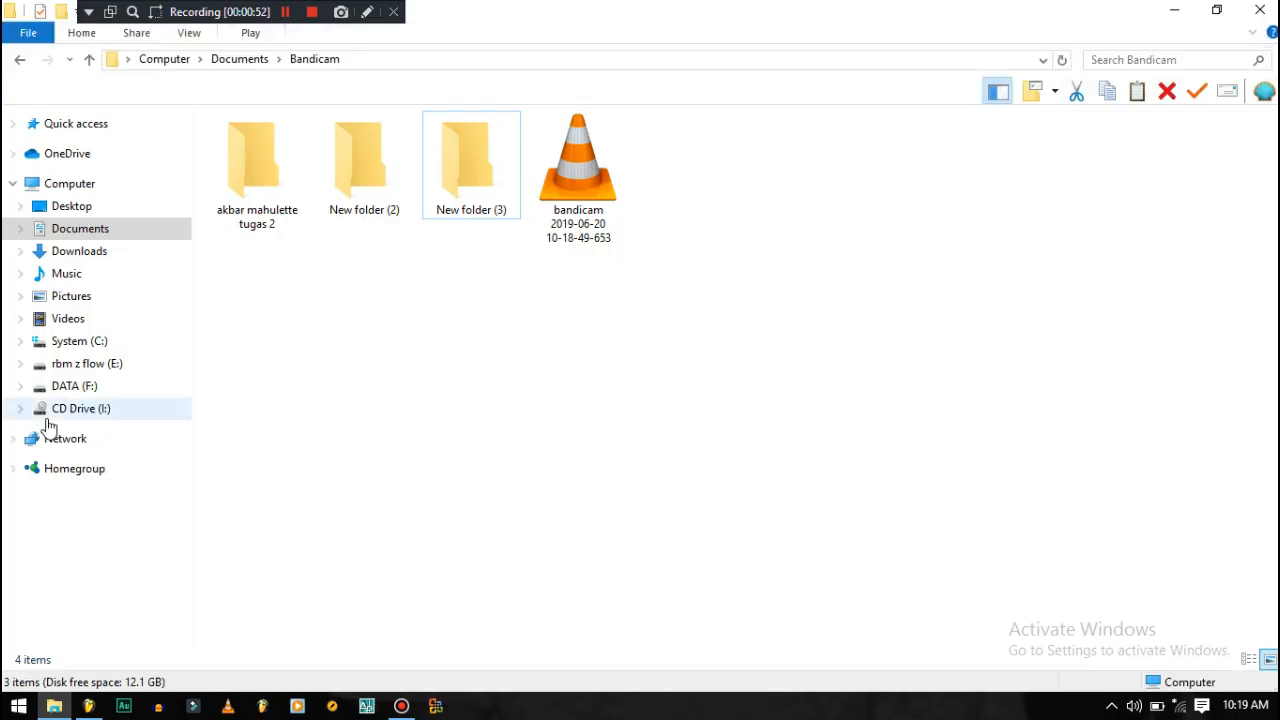
{"action": "left_click", "coordinate": [75, 386]}
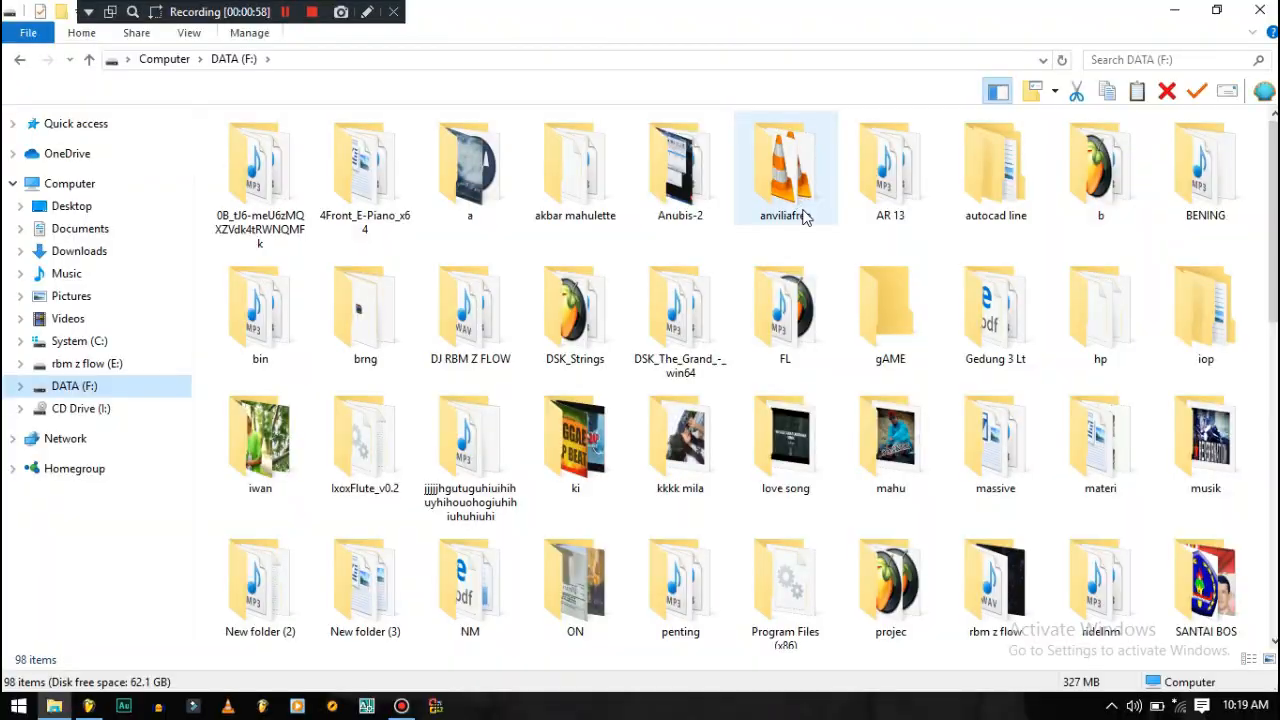
{"action": "left_click", "coordinate": [787, 312]}
{"action": "double_click", "coordinate": [787, 312]}
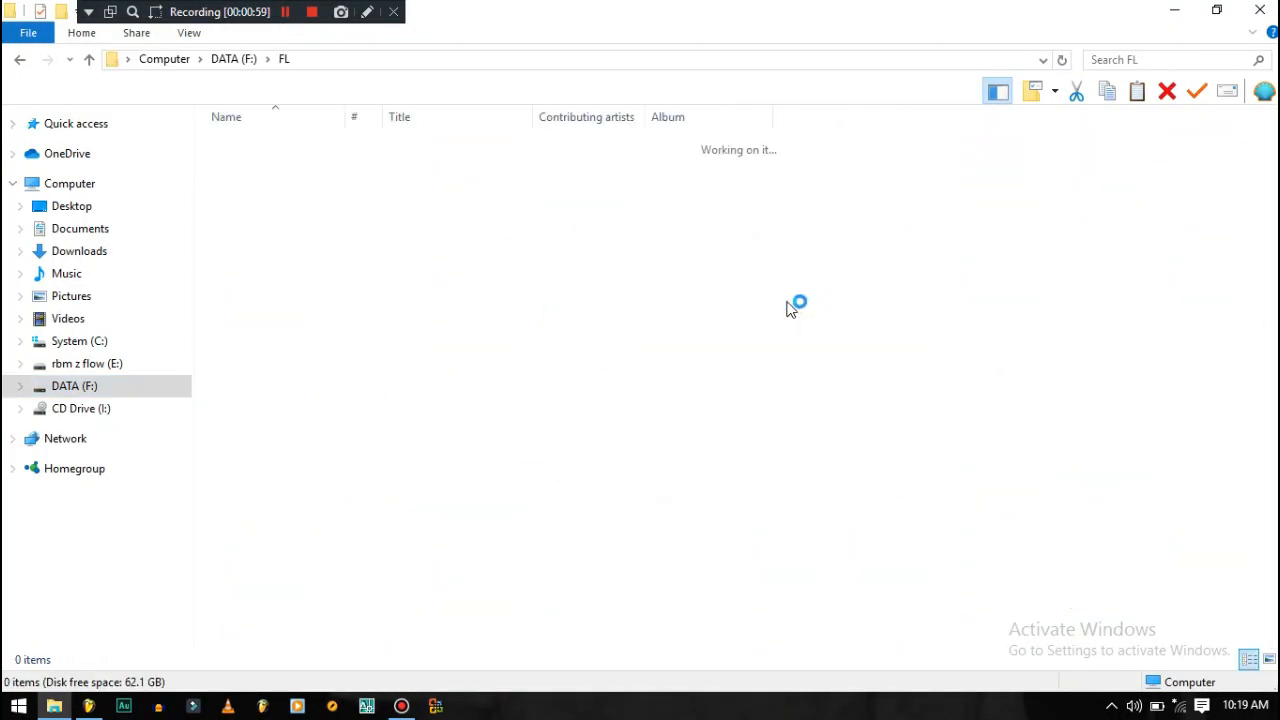
{"action": "left_click", "coordinate": [24, 60]}
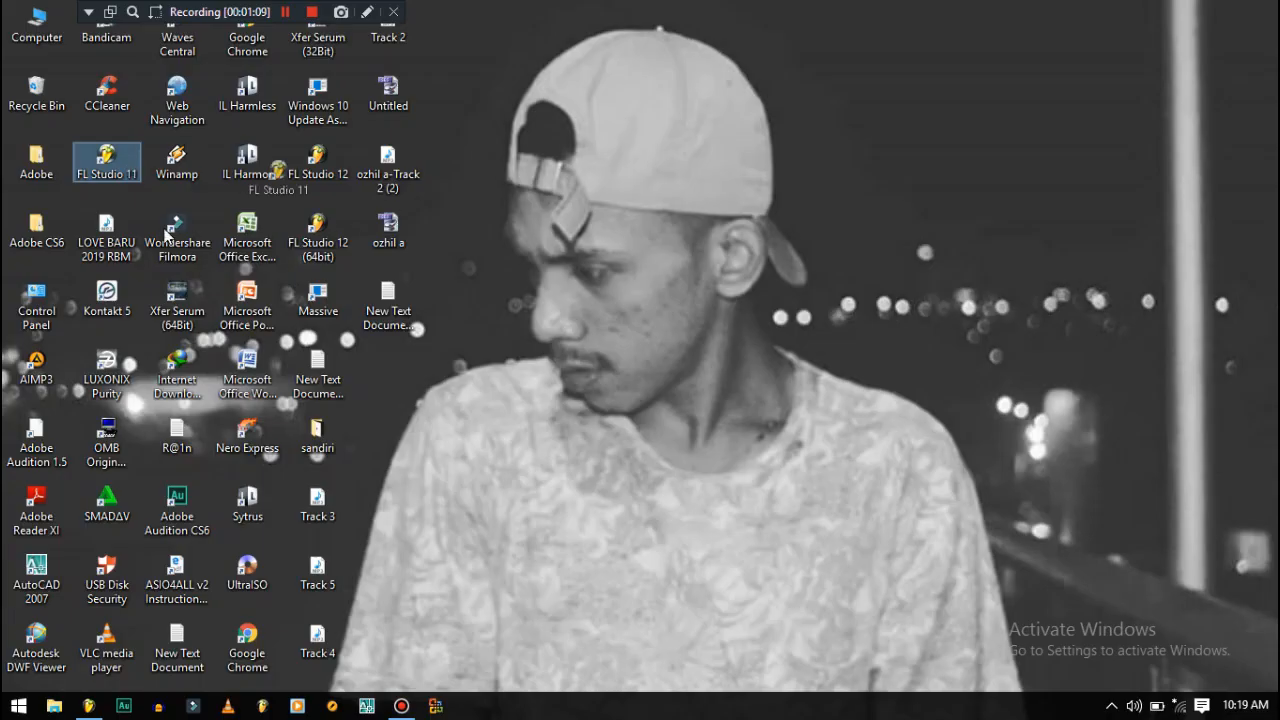
{"action": "left_click_drag", "start_coordinate": [395, 195], "coordinate": [459, 190]}
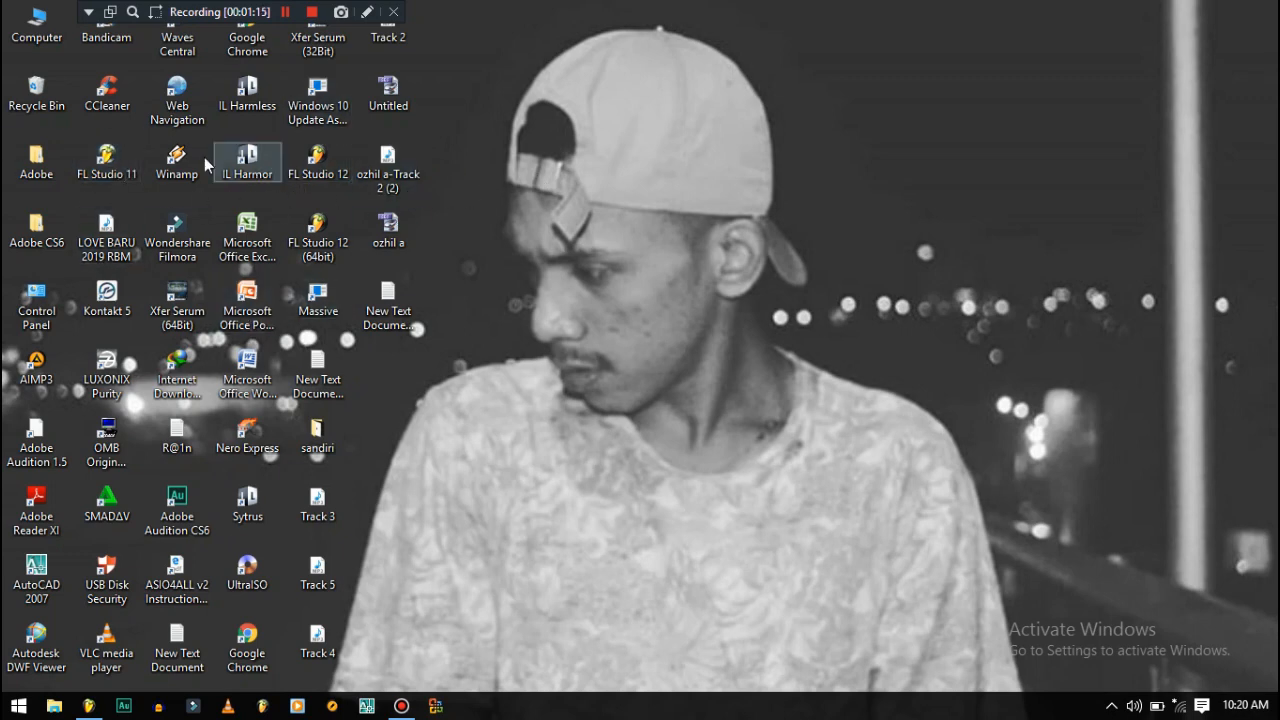
{"action": "right_click", "coordinate": [532, 143]}
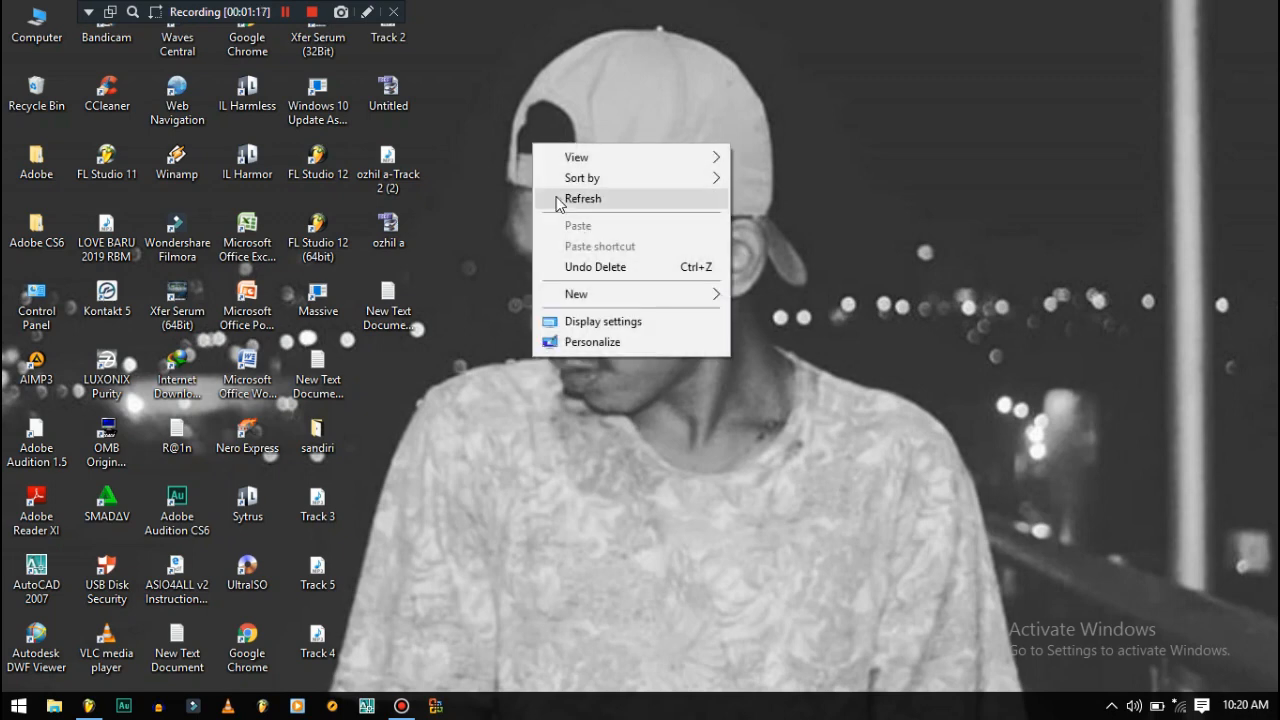
{"action": "left_click", "coordinate": [557, 197]}
{"action": "right_click", "coordinate": [514, 114]}
{"action": "left_click", "coordinate": [556, 167]}
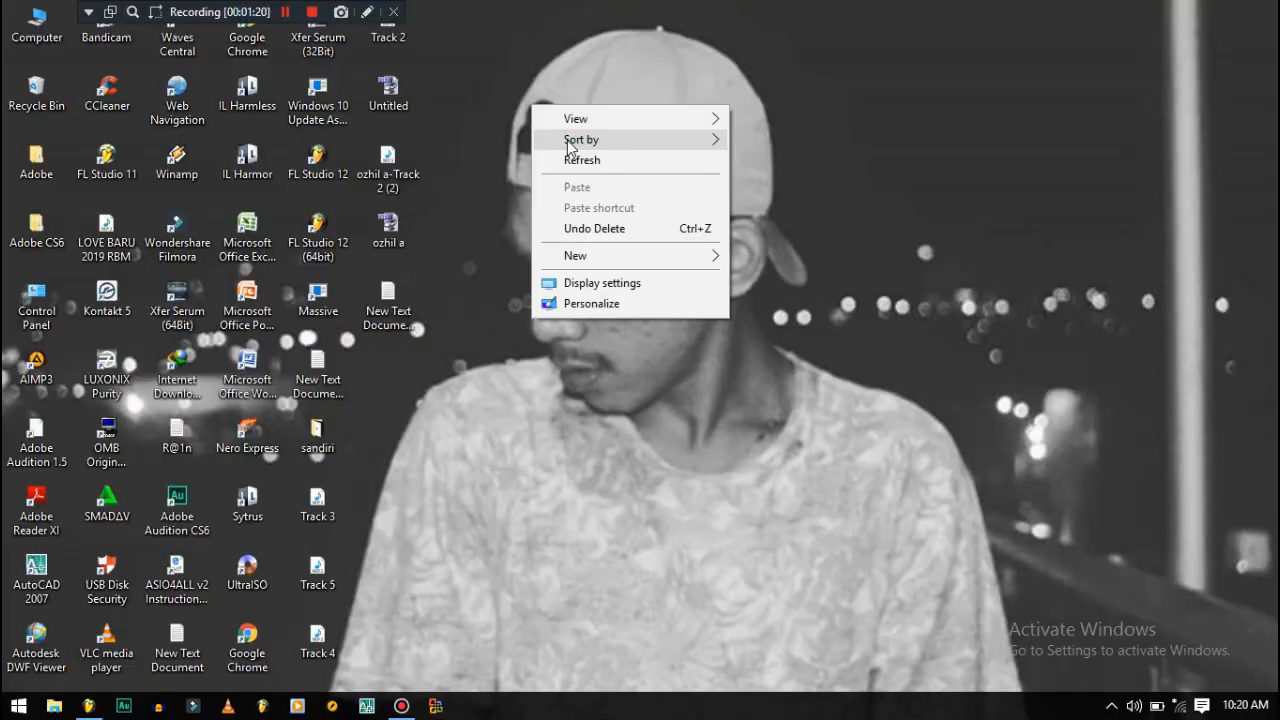
{"action": "left_click", "coordinate": [577, 160]}
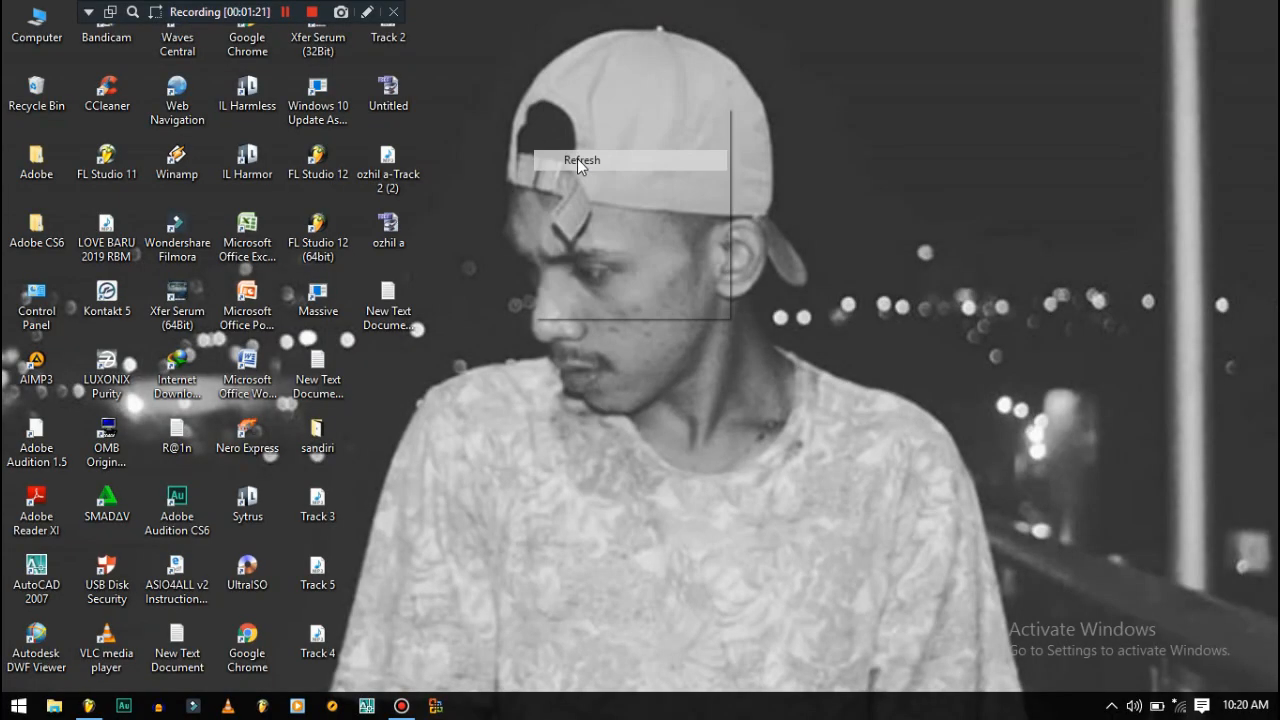
{"action": "right_click", "coordinate": [498, 58]}
{"action": "left_click", "coordinate": [527, 116]}
{"action": "right_click", "coordinate": [517, 108]}
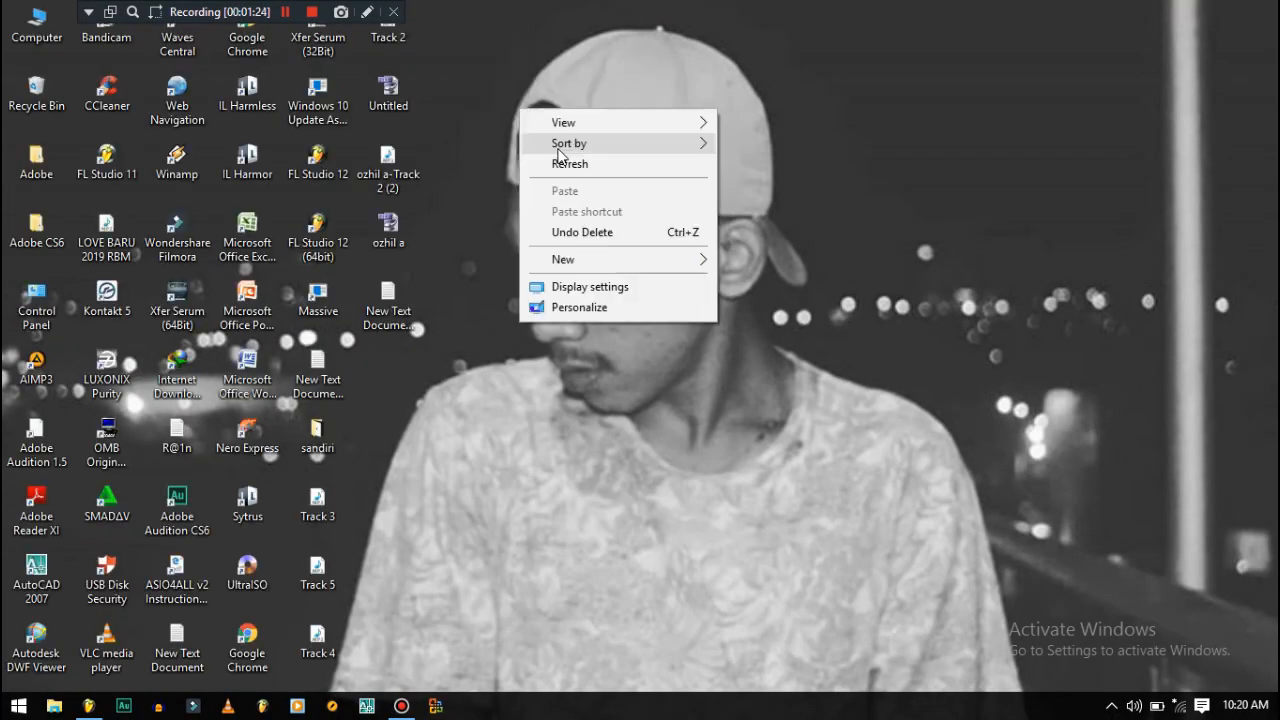
{"action": "left_click", "coordinate": [545, 164]}
{"action": "right_click", "coordinate": [497, 87]}
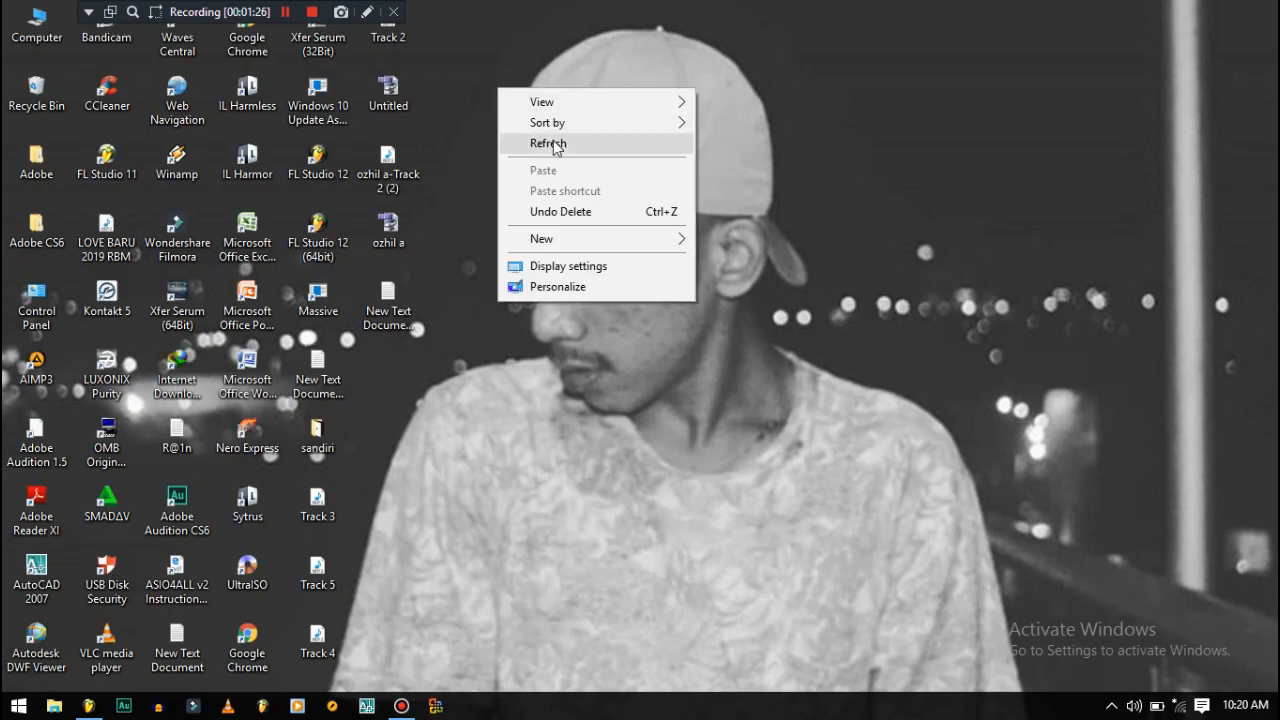
{"action": "left_click", "coordinate": [548, 143]}
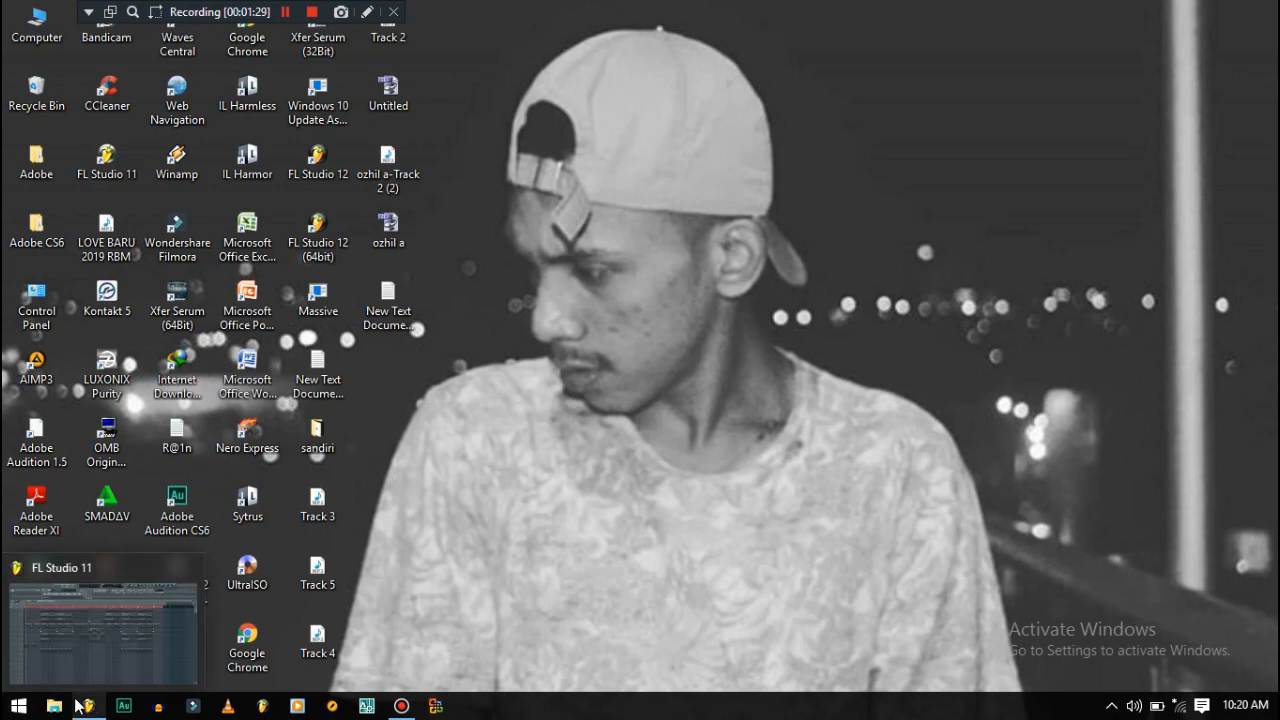
- Switch to the project already open in FL Studio 11, with its playlist arrangement in view
{"action": "left_click", "coordinate": [78, 706]}
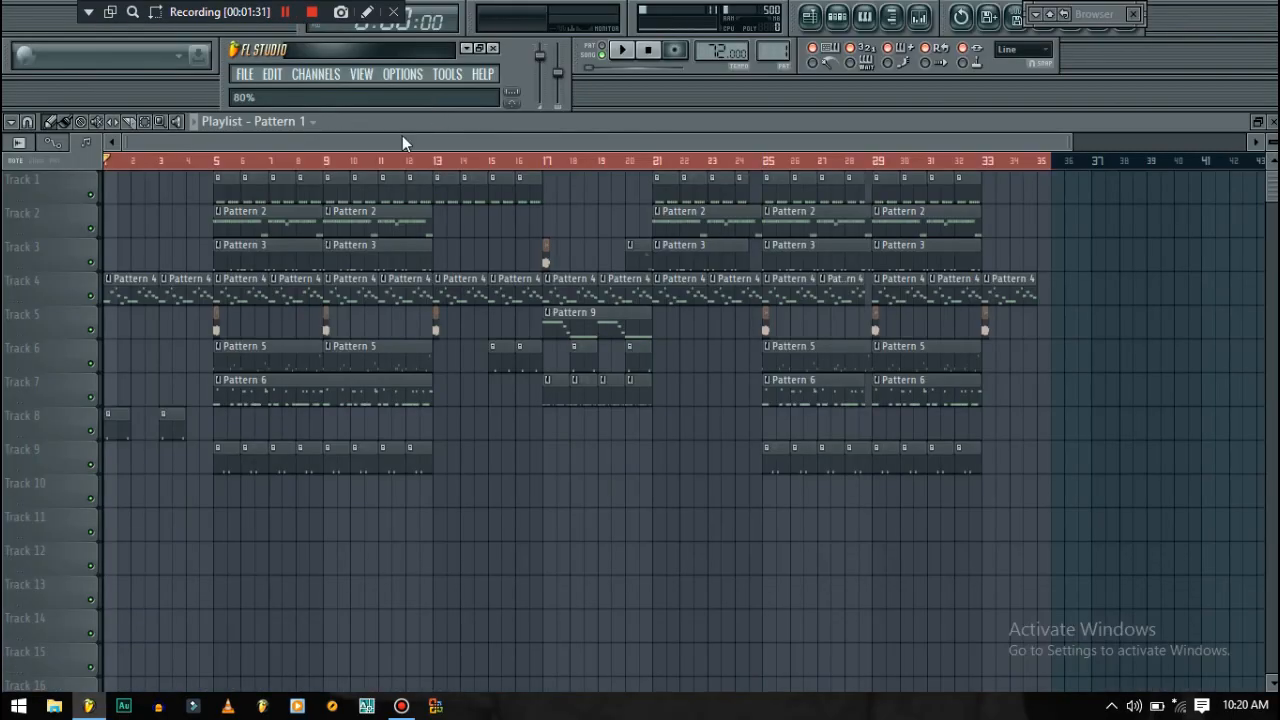
{"action": "left_click_drag", "start_coordinate": [380, 145], "coordinate": [200, 137]}
{"action": "left_click_drag", "start_coordinate": [250, 12], "coordinate": [1070, 8]}
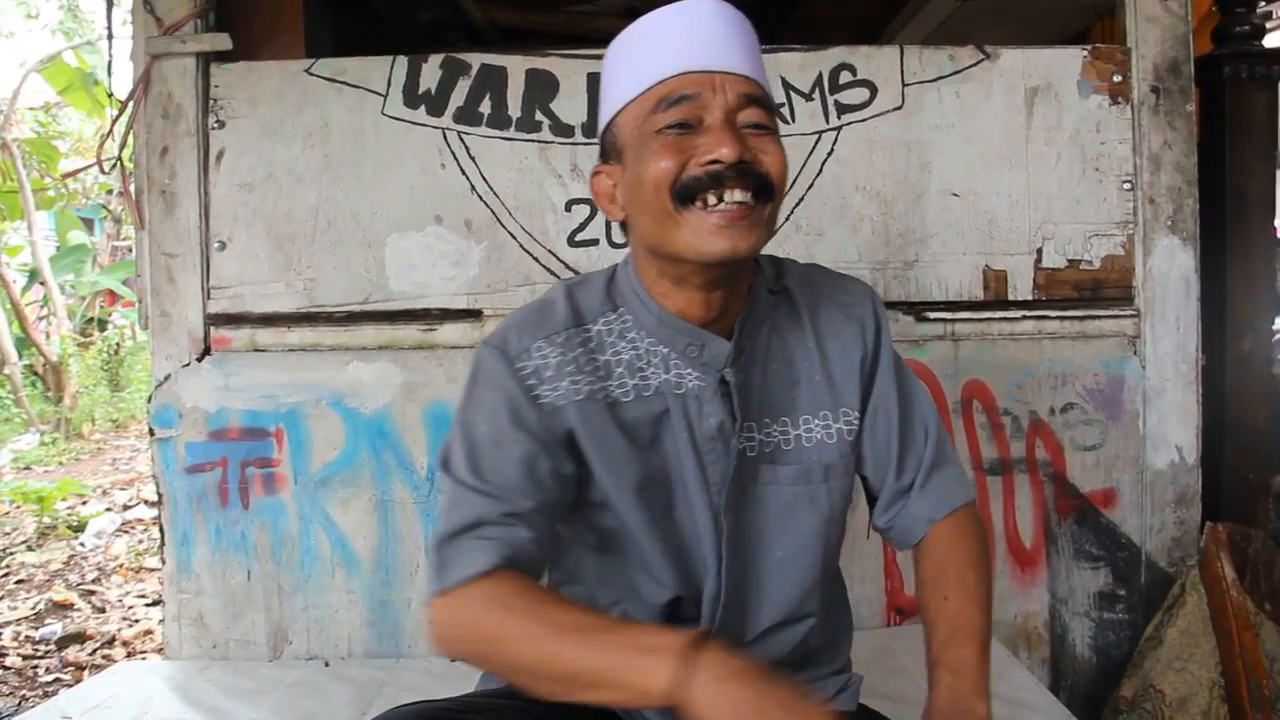
{"action": "left_click_drag", "start_coordinate": [1070, 8], "coordinate": [376, 6]}
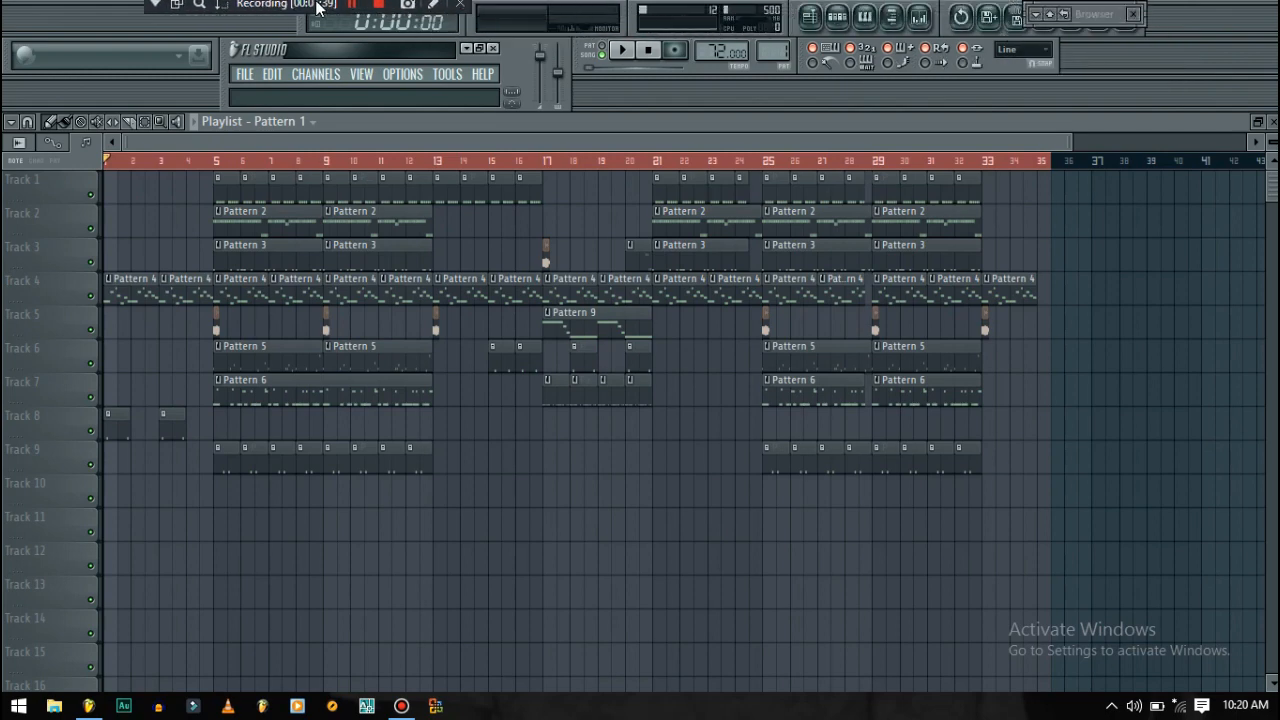
{"action": "mouse_move", "coordinate": [1083, 30]}
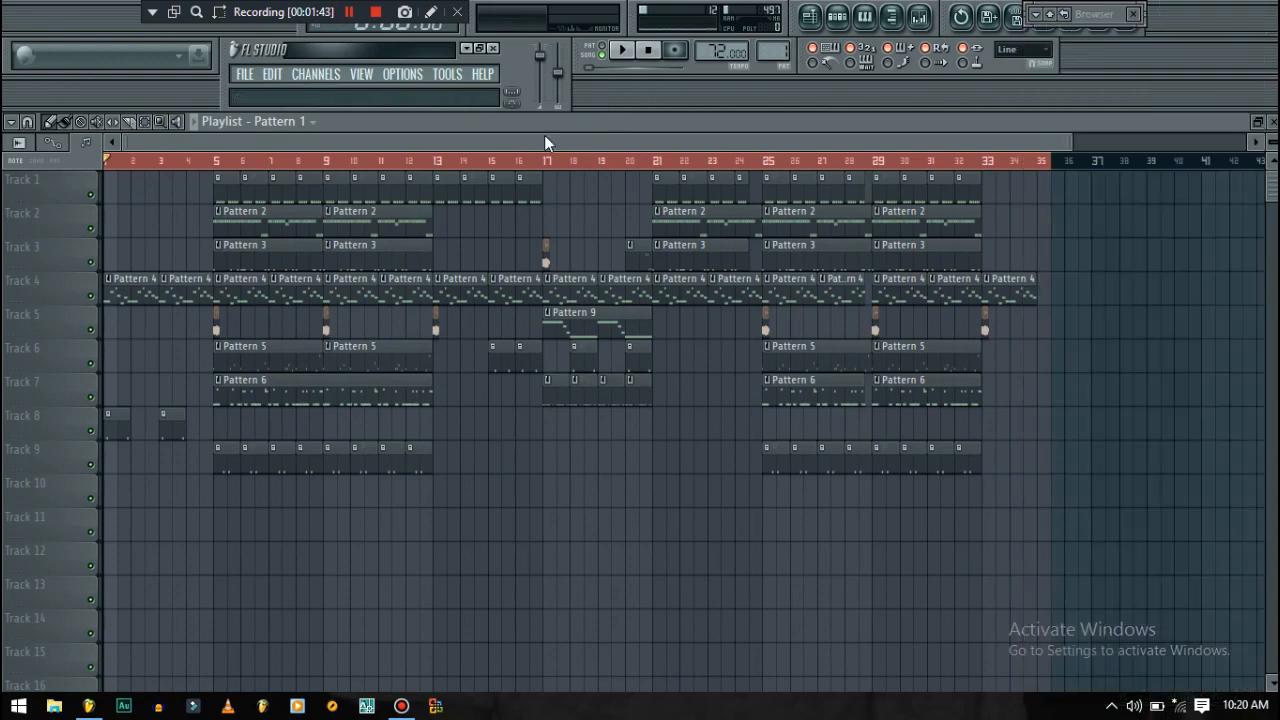
{"action": "left_click_drag", "start_coordinate": [544, 136], "coordinate": [601, 136]}
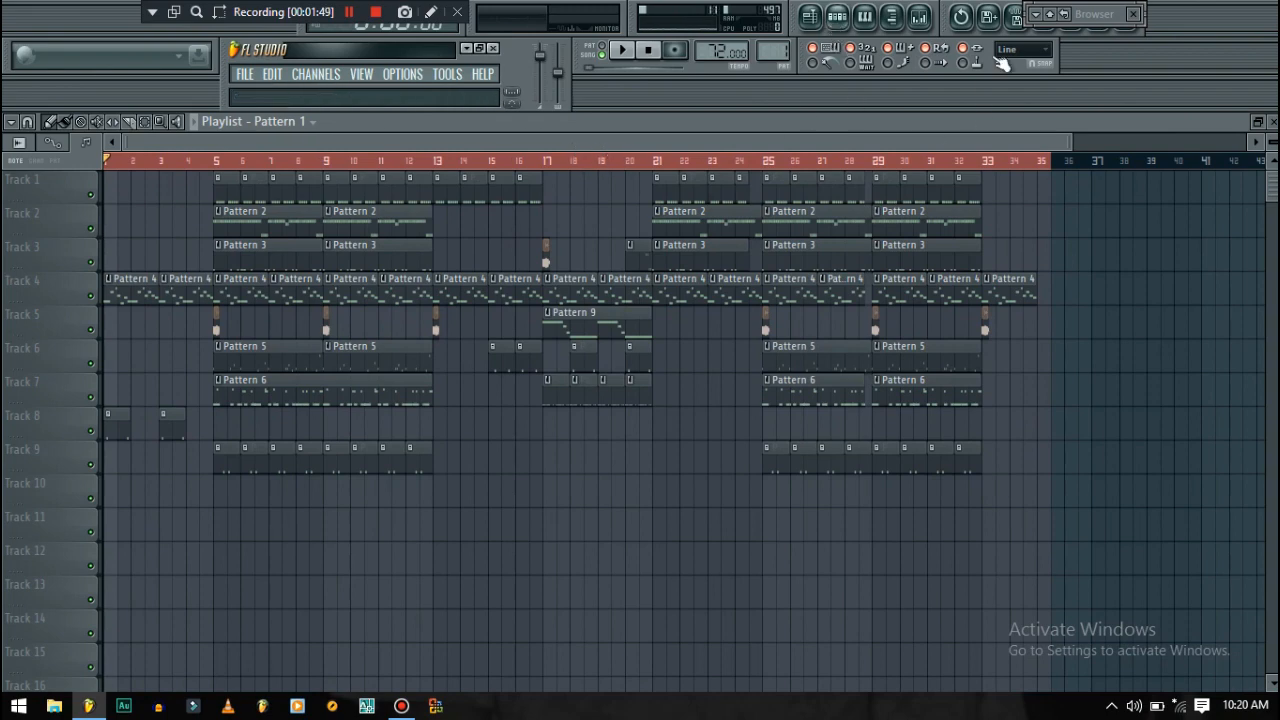
- Collapse the project's Patterns list in the browser and look through the sample and preset folders
{"action": "mouse_move", "coordinate": [1122, 160]}
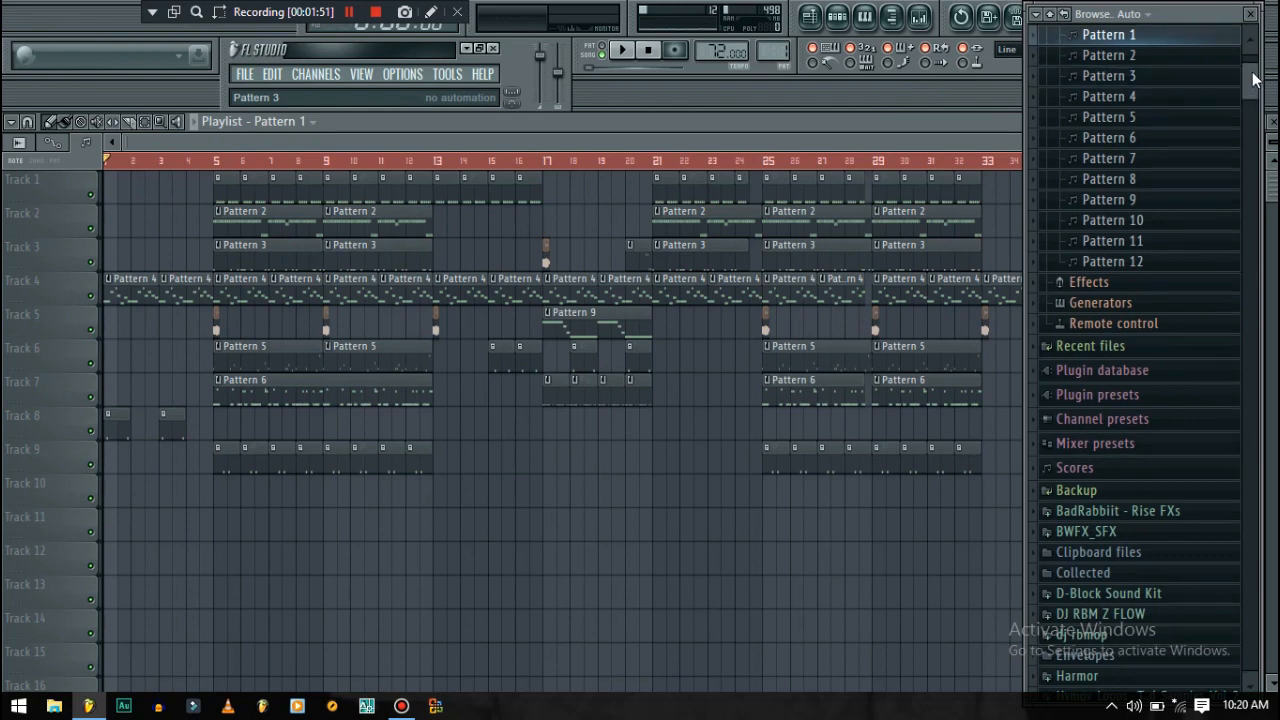
{"action": "scroll", "coordinate": [1068, 110], "scroll_direction": "up", "scroll_amount": 3}
{"action": "left_click", "coordinate": [1055, 82]}
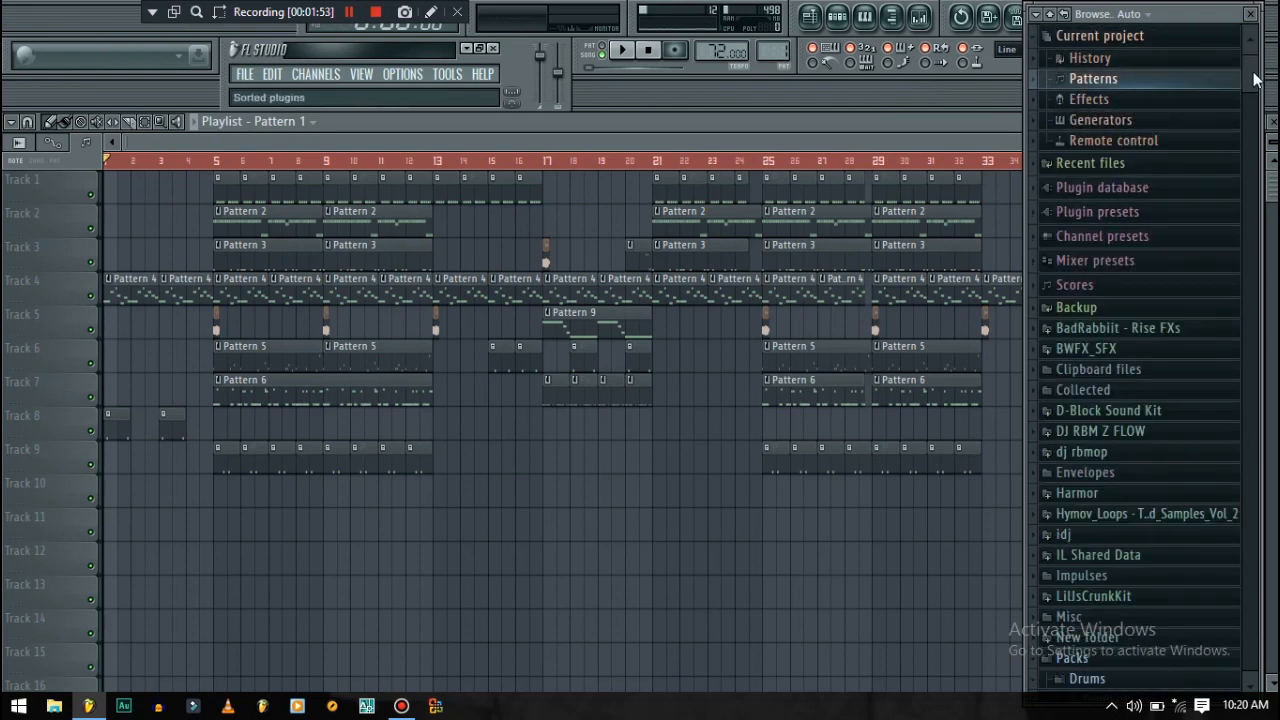
{"action": "scroll", "coordinate": [1154, 277], "scroll_direction": "down", "scroll_amount": 5}
{"action": "left_click", "coordinate": [1066, 337]}
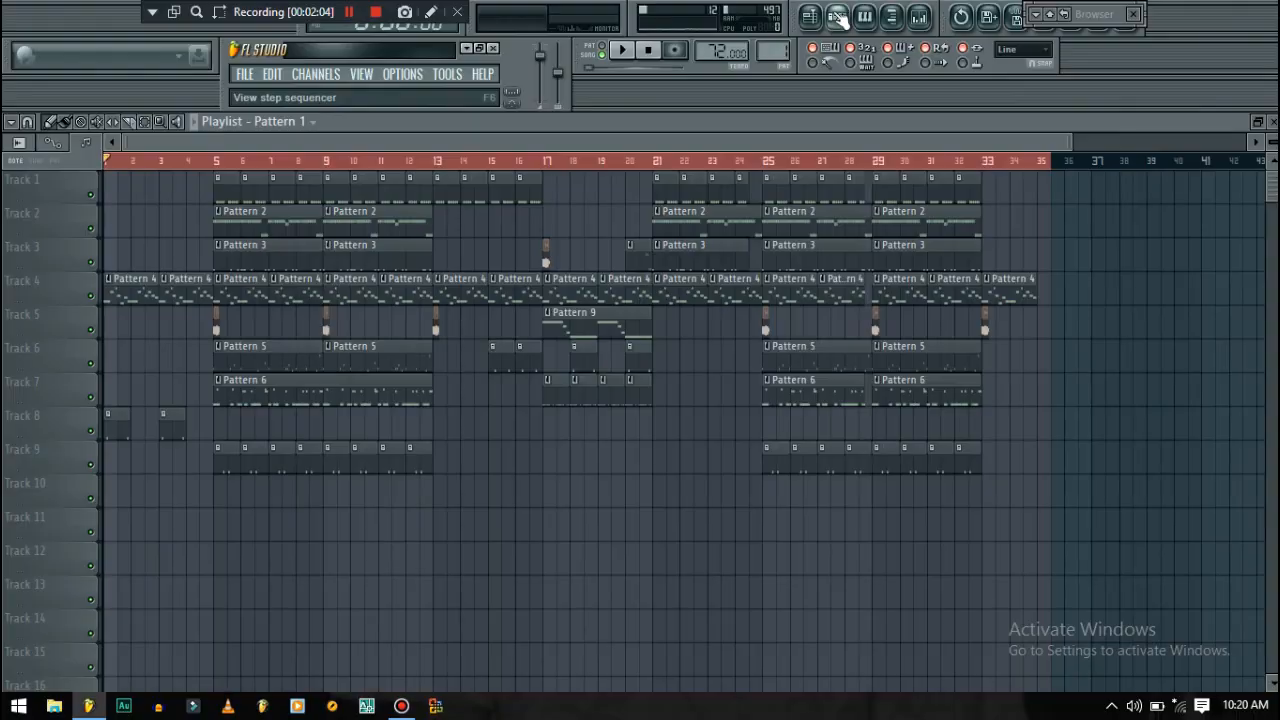
- Open the first Pattern 4 clip on Track 4 in the piano roll and enlarge the note area above the velocity lane
{"action": "left_click", "coordinate": [828, 47]}
{"action": "key", "text": "F6"}
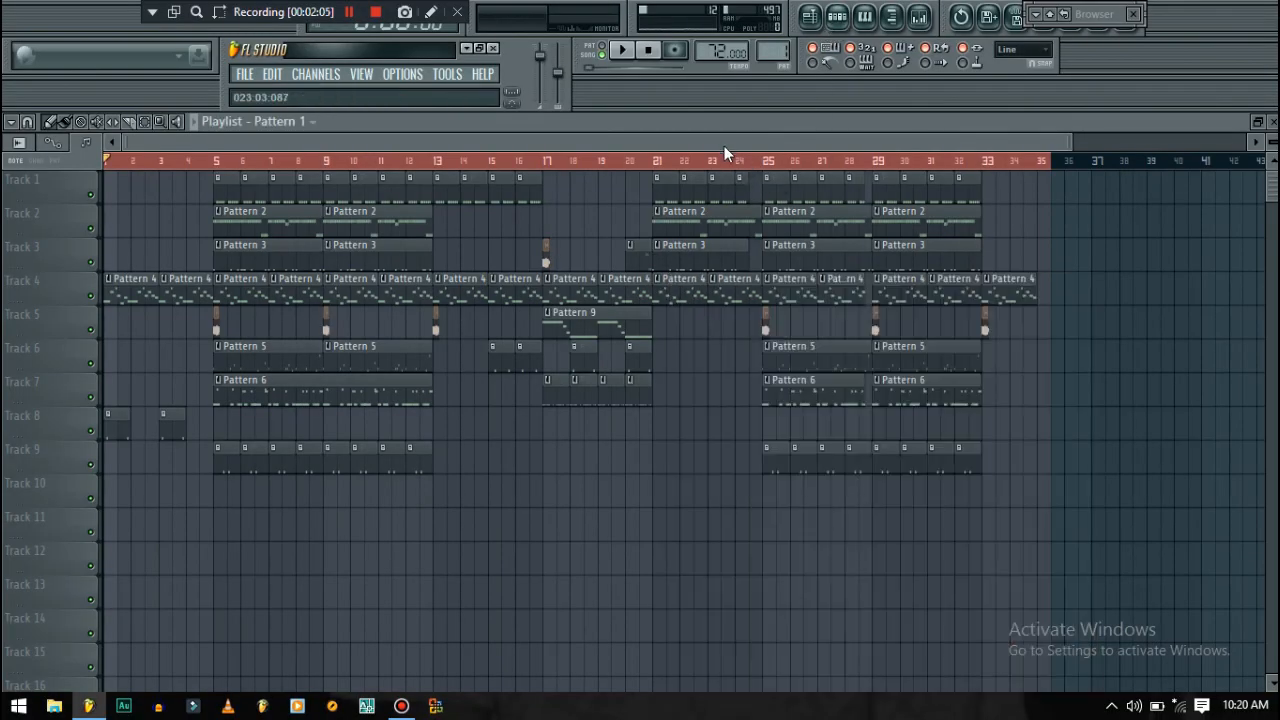
{"action": "double_click", "coordinate": [141, 294]}
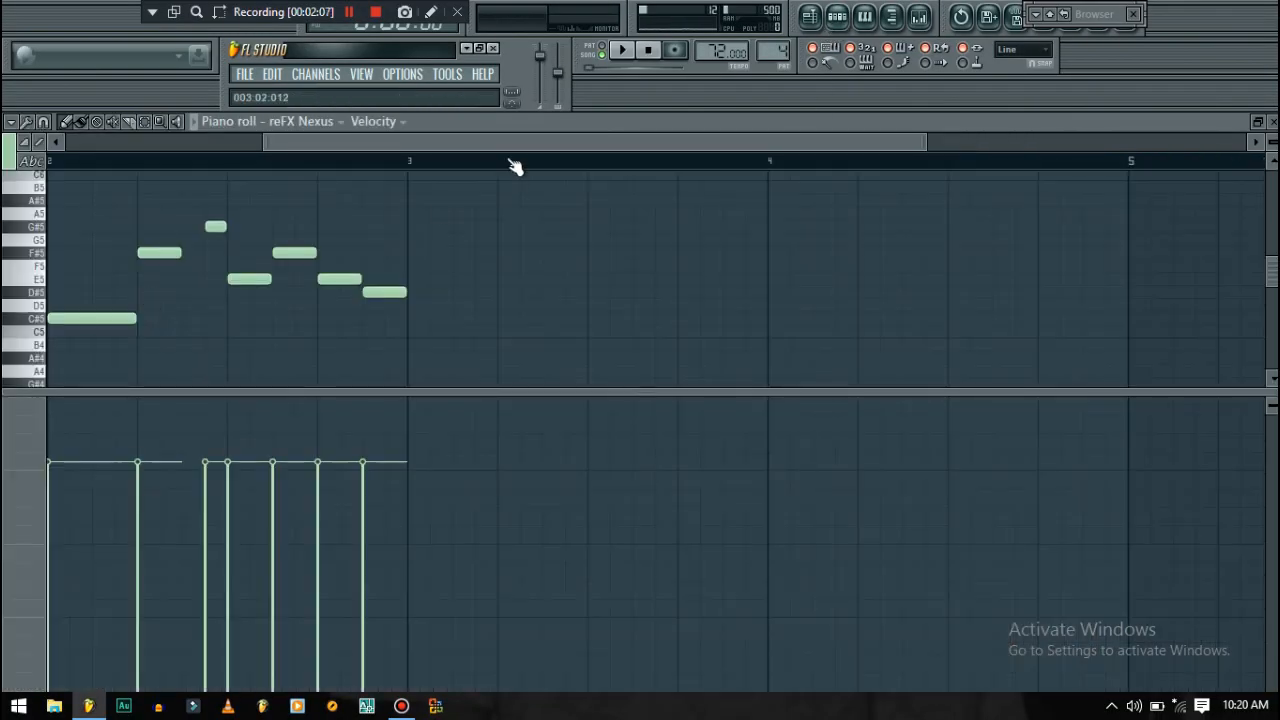
{"action": "left_click_drag", "start_coordinate": [317, 394], "coordinate": [391, 606]}
- Return to the playlist, then reopen Pattern 4 and examine its reFX Nexus melody from the first bar
{"action": "left_click", "coordinate": [810, 18]}
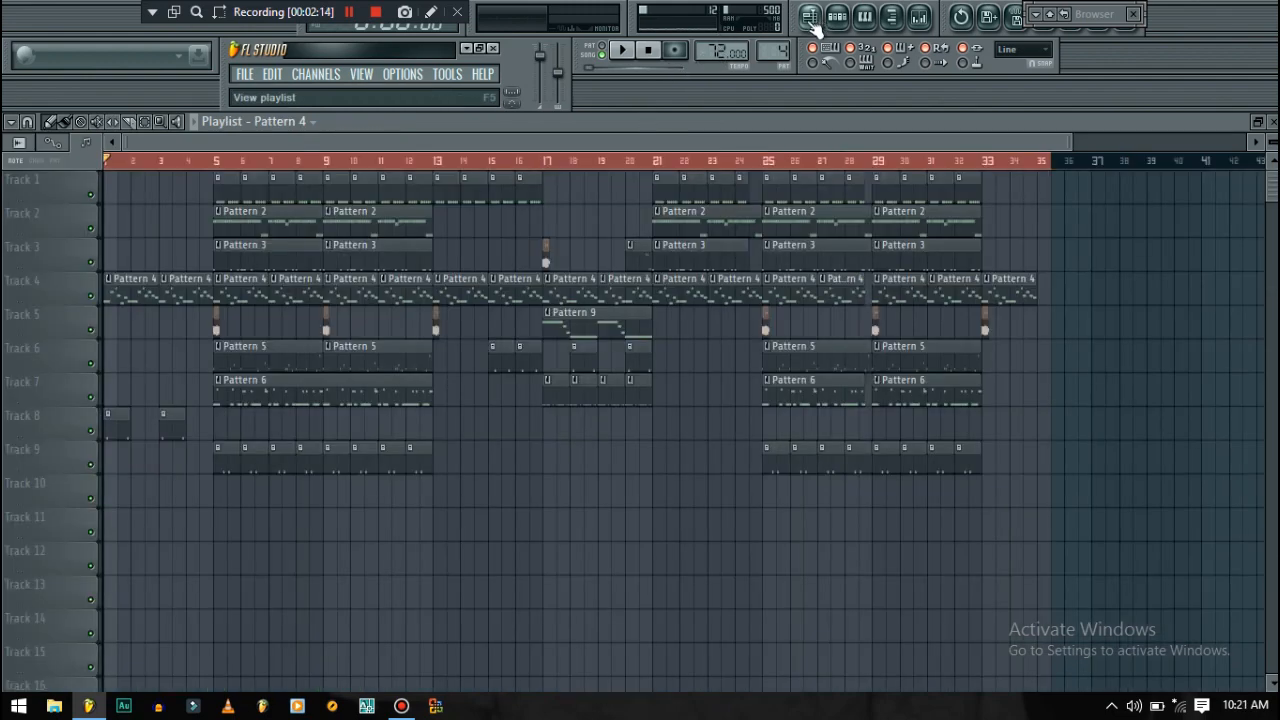
{"action": "double_click", "coordinate": [150, 289]}
{"action": "left_click", "coordinate": [361, 136]}
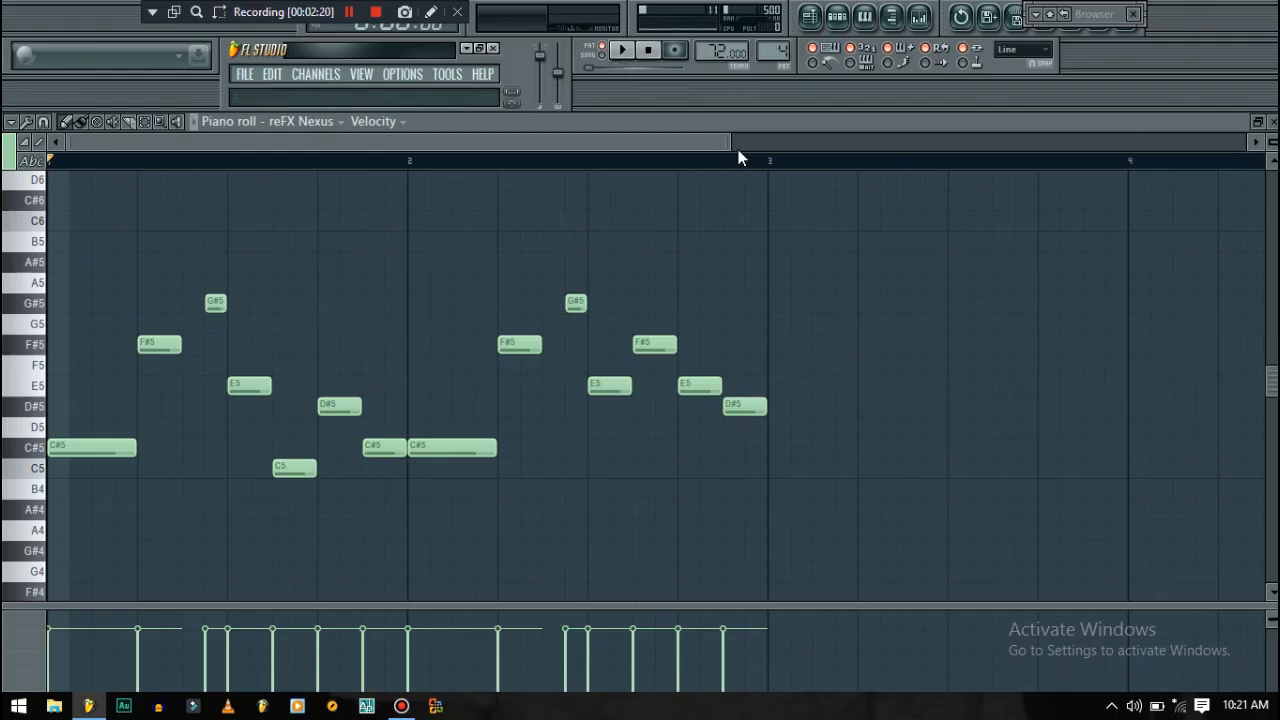
{"action": "left_click_drag", "start_coordinate": [726, 141], "coordinate": [812, 141]}
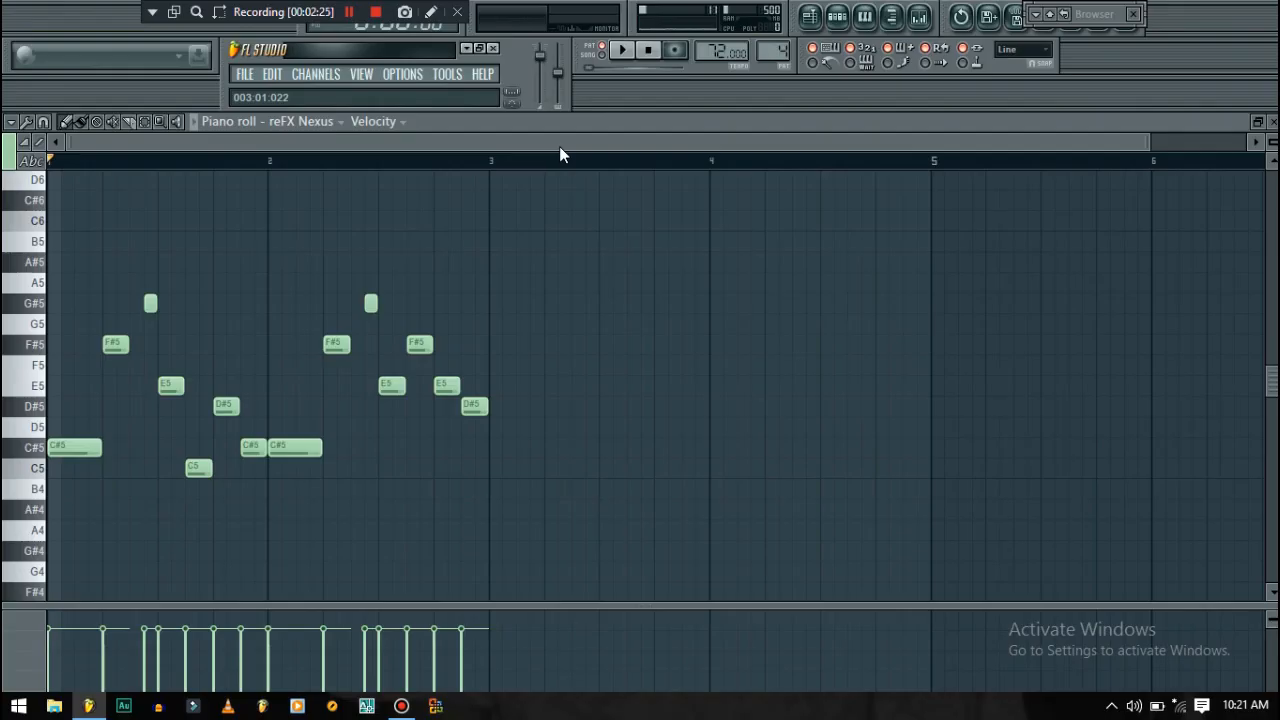
- Check the Pattern 4 channels in the step sequencer, close it, and play the reFX Nexus melody from the piano roll
{"action": "left_click", "coordinate": [836, 17]}
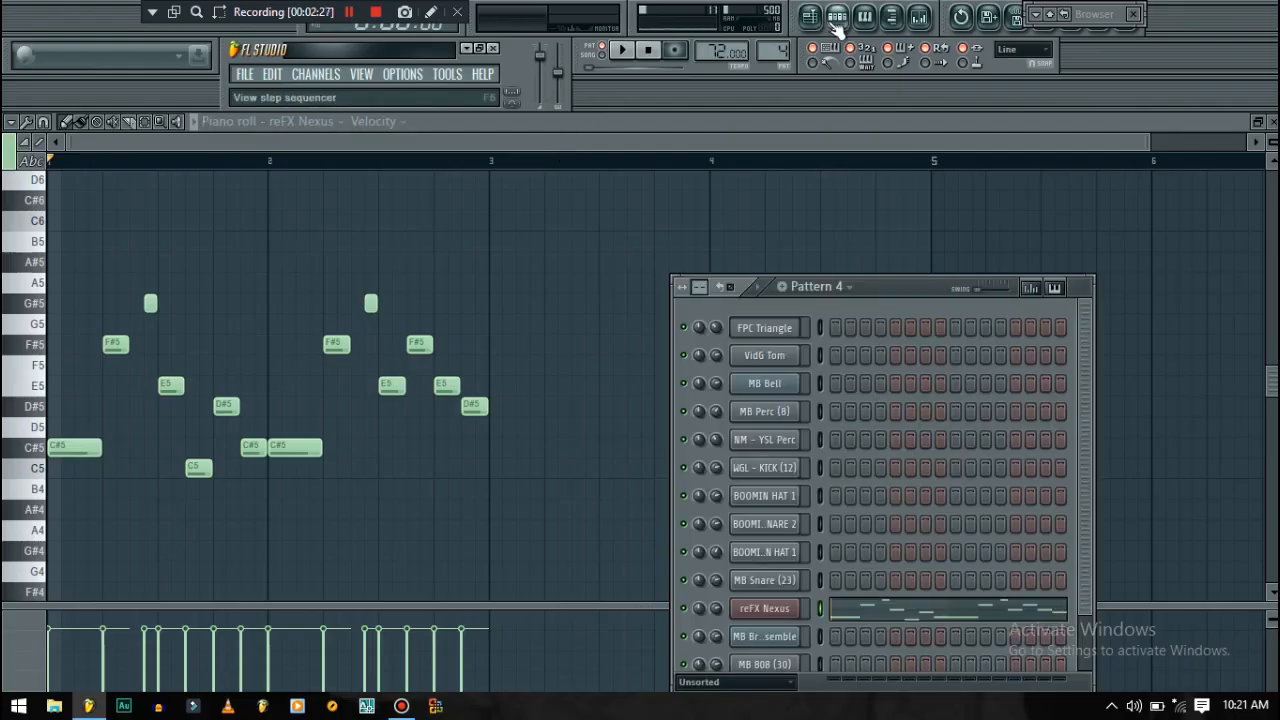
{"action": "left_click_drag", "start_coordinate": [869, 288], "coordinate": [814, 146]}
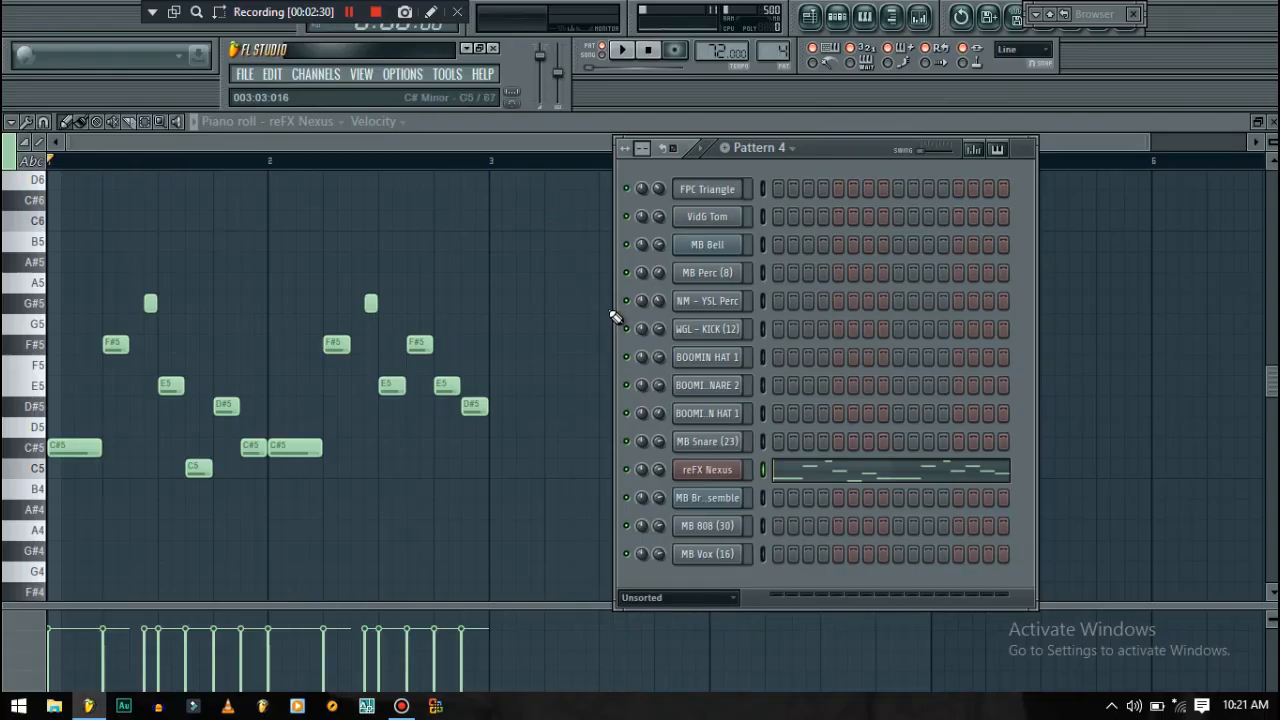
{"action": "left_click", "coordinate": [553, 146]}
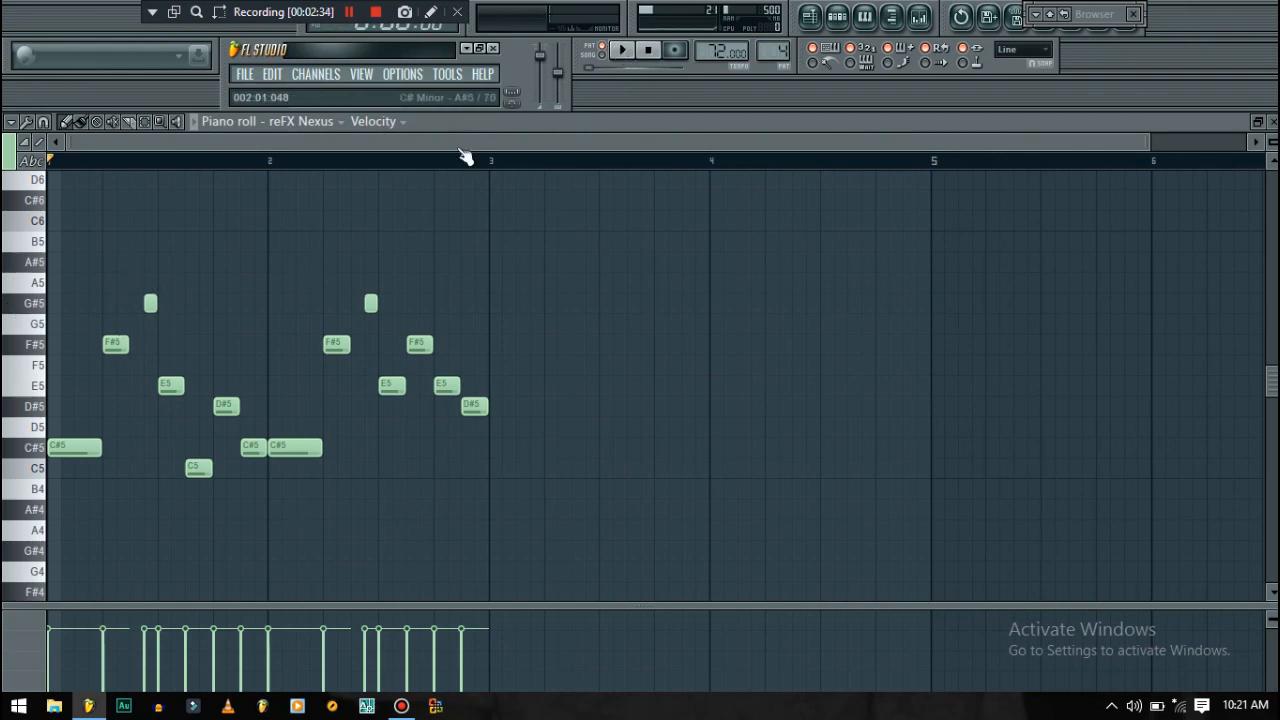
{"action": "left_click", "coordinate": [622, 52]}
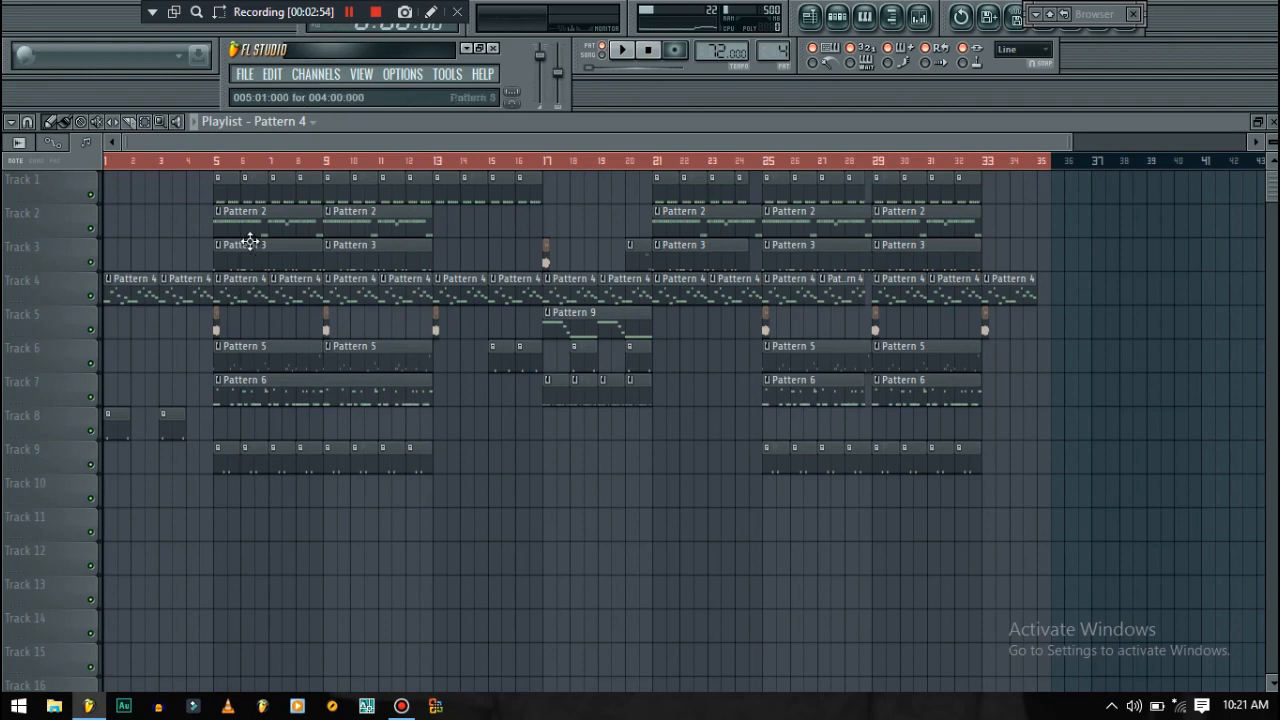
- Open the first Pattern 6 clip on Track 7 in the piano roll and examine all of its MB 808 (30) notes
{"action": "double_click", "coordinate": [247, 392]}
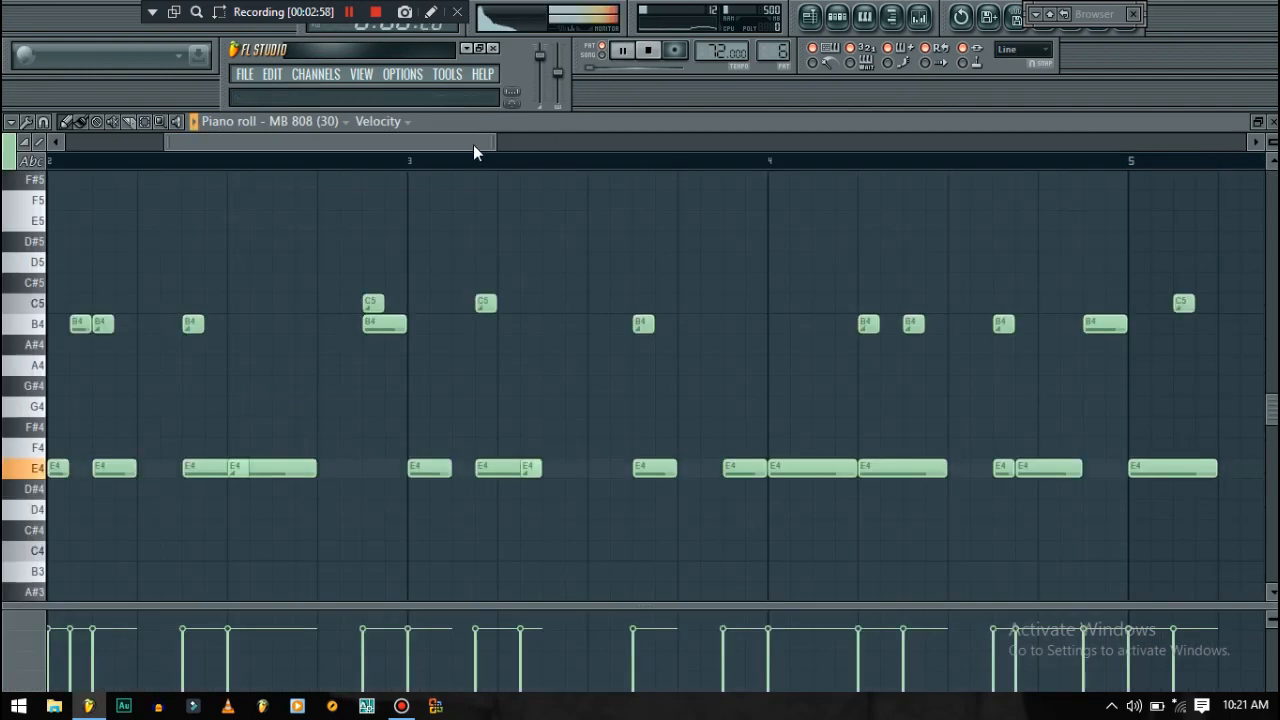
{"action": "left_click_drag", "start_coordinate": [486, 138], "coordinate": [132, 155]}
{"action": "left_click_drag", "start_coordinate": [396, 145], "coordinate": [690, 126]}
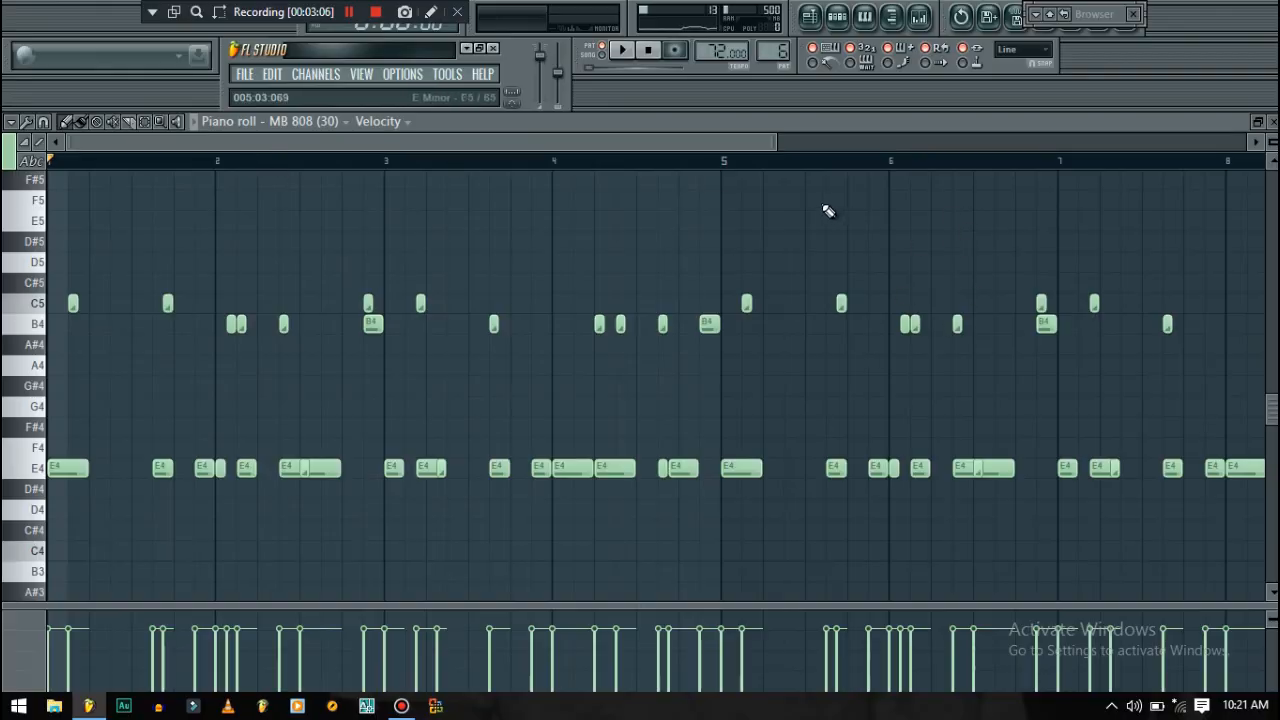
{"action": "left_click_drag", "start_coordinate": [776, 143], "coordinate": [1190, 145]}
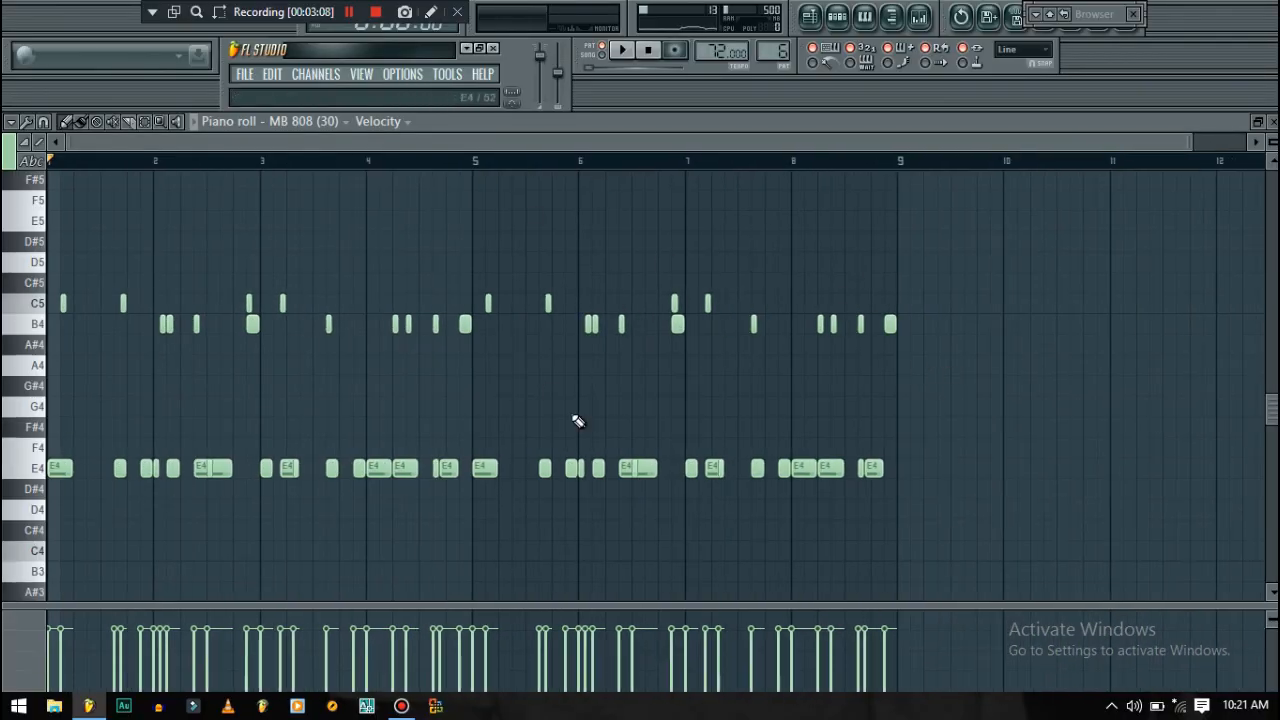
- Open Pattern 1 from Track 1 in the step sequencer, play its percussion, snare and hat steps, and close the sequencer
{"action": "left_click", "coordinate": [808, 17]}
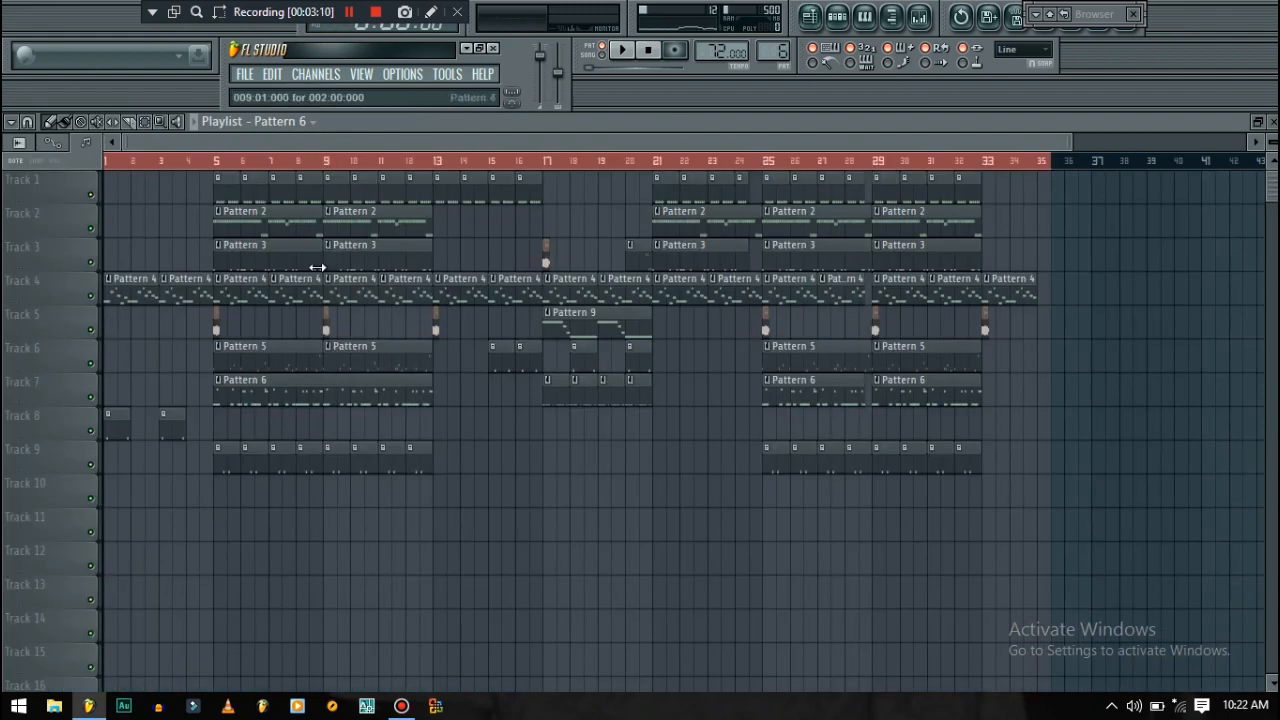
{"action": "double_click", "coordinate": [223, 182]}
{"action": "left_click_drag", "start_coordinate": [822, 143], "coordinate": [566, 174]}
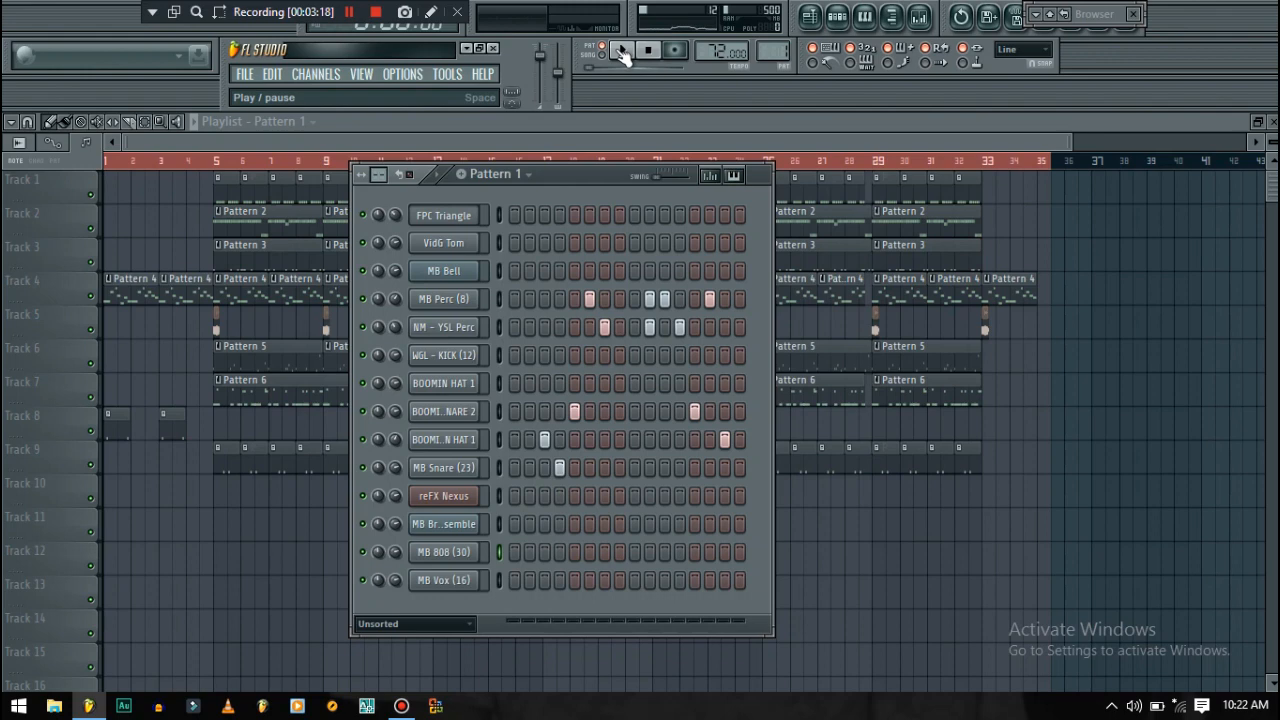
{"action": "left_click", "coordinate": [622, 52]}
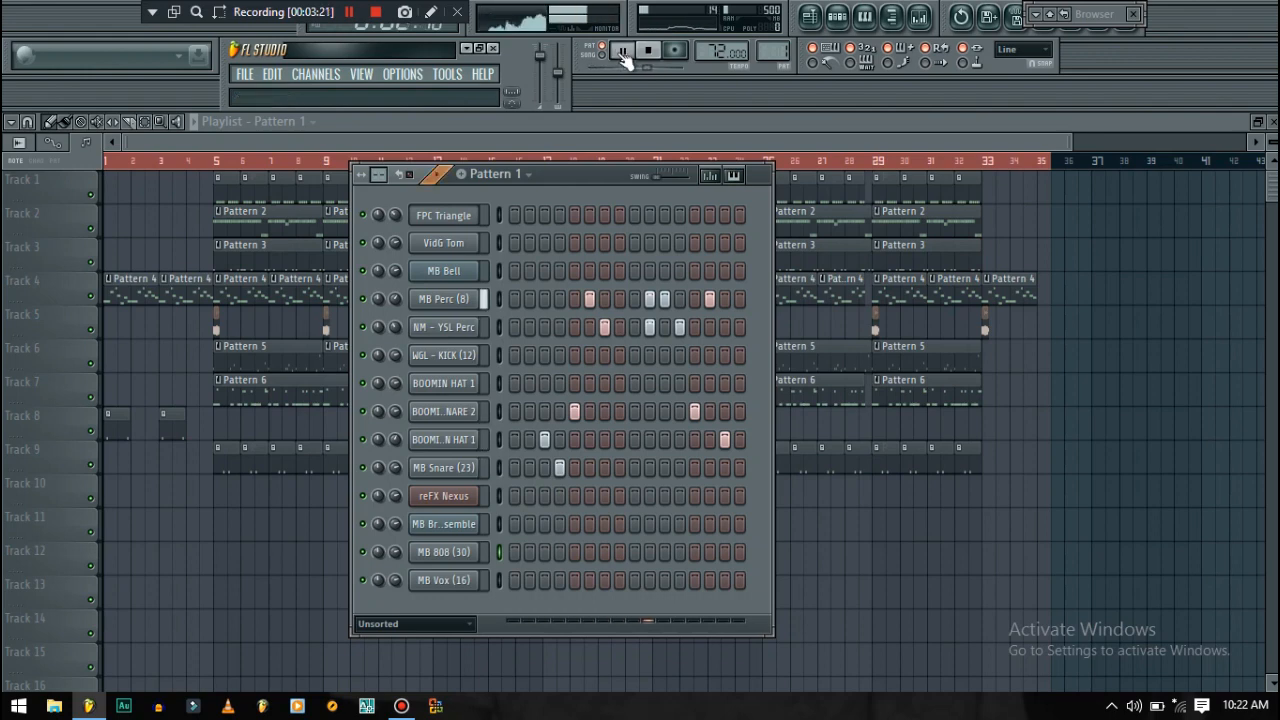
{"action": "left_click", "coordinate": [593, 140]}
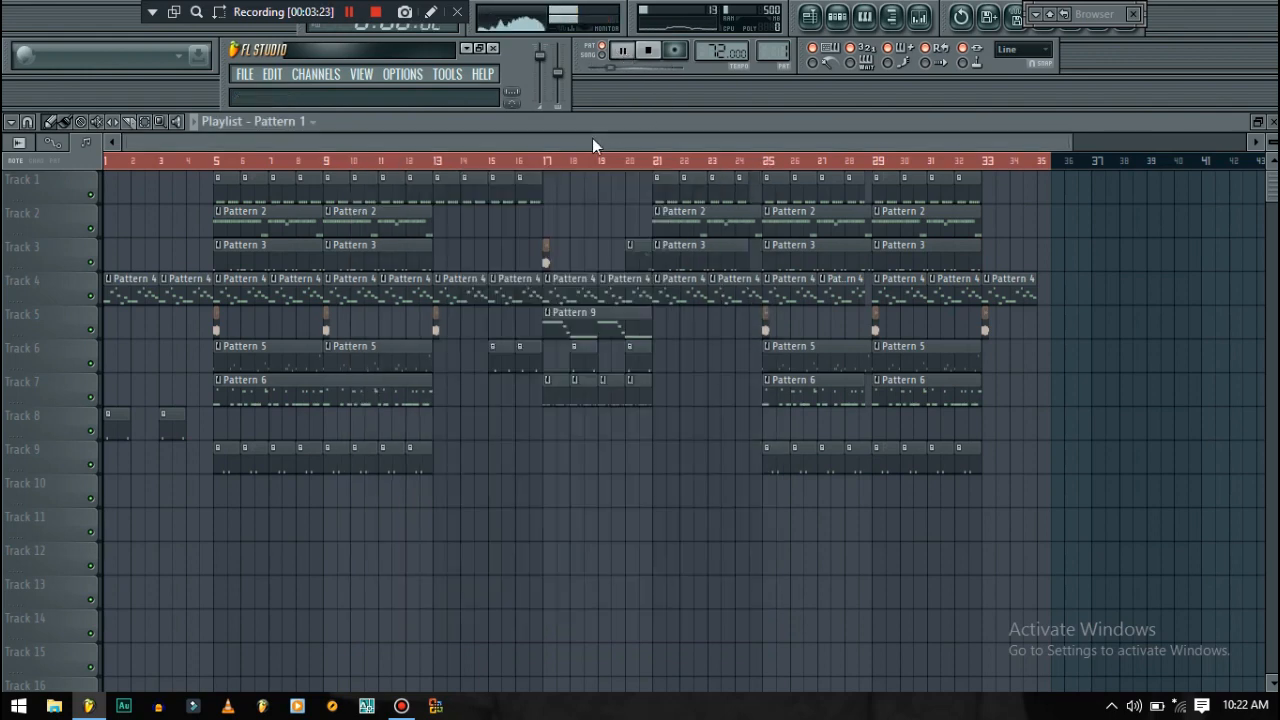
{"action": "key", "text": "space"}
- Open Pattern 2's BOOMIN HAT 1 notes in the piano roll, enlarge the velocity lane, and play the pattern
{"action": "double_click", "coordinate": [282, 224]}
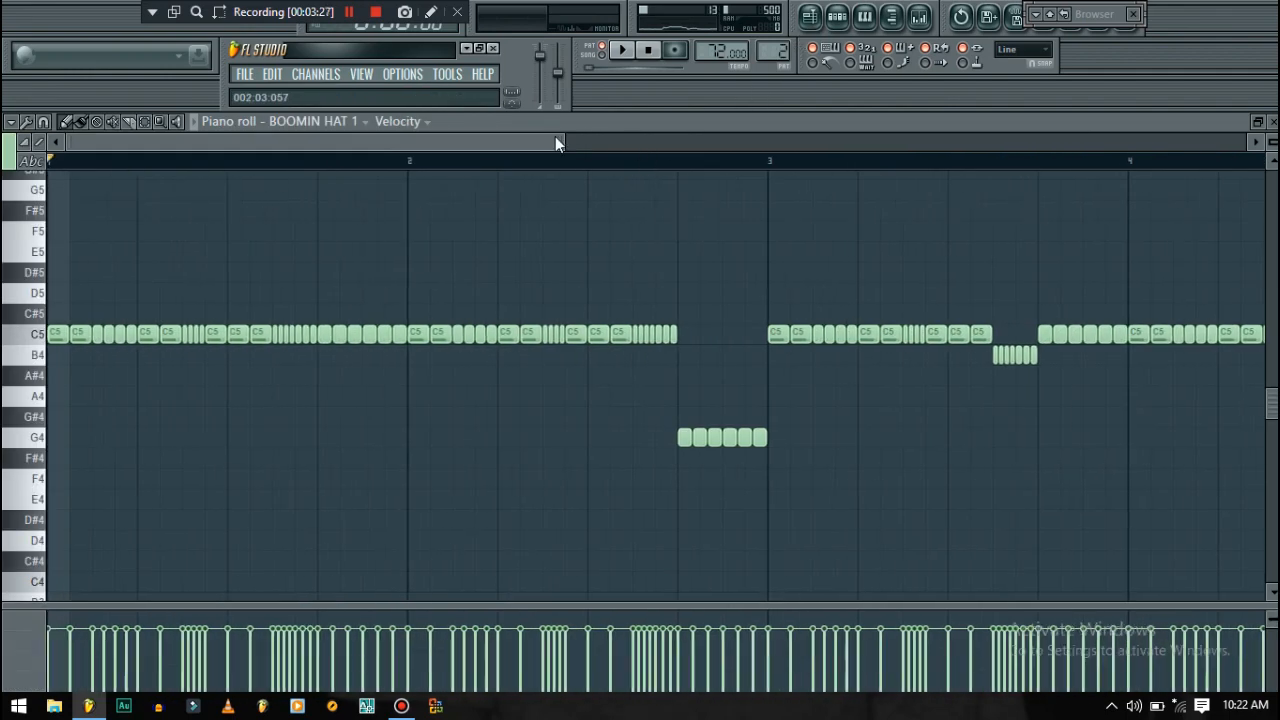
{"action": "left_click_drag", "start_coordinate": [555, 141], "coordinate": [1100, 141]}
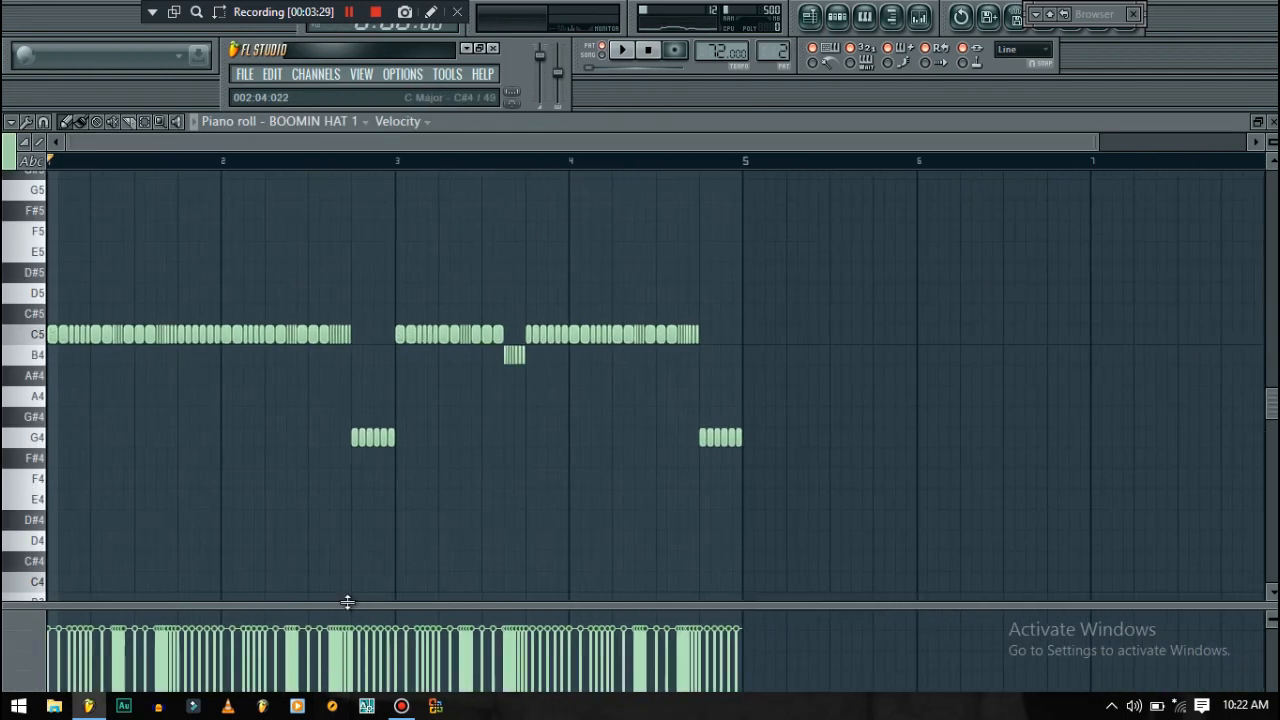
{"action": "left_click_drag", "start_coordinate": [347, 601], "coordinate": [380, 460]}
{"action": "key", "text": "space"}
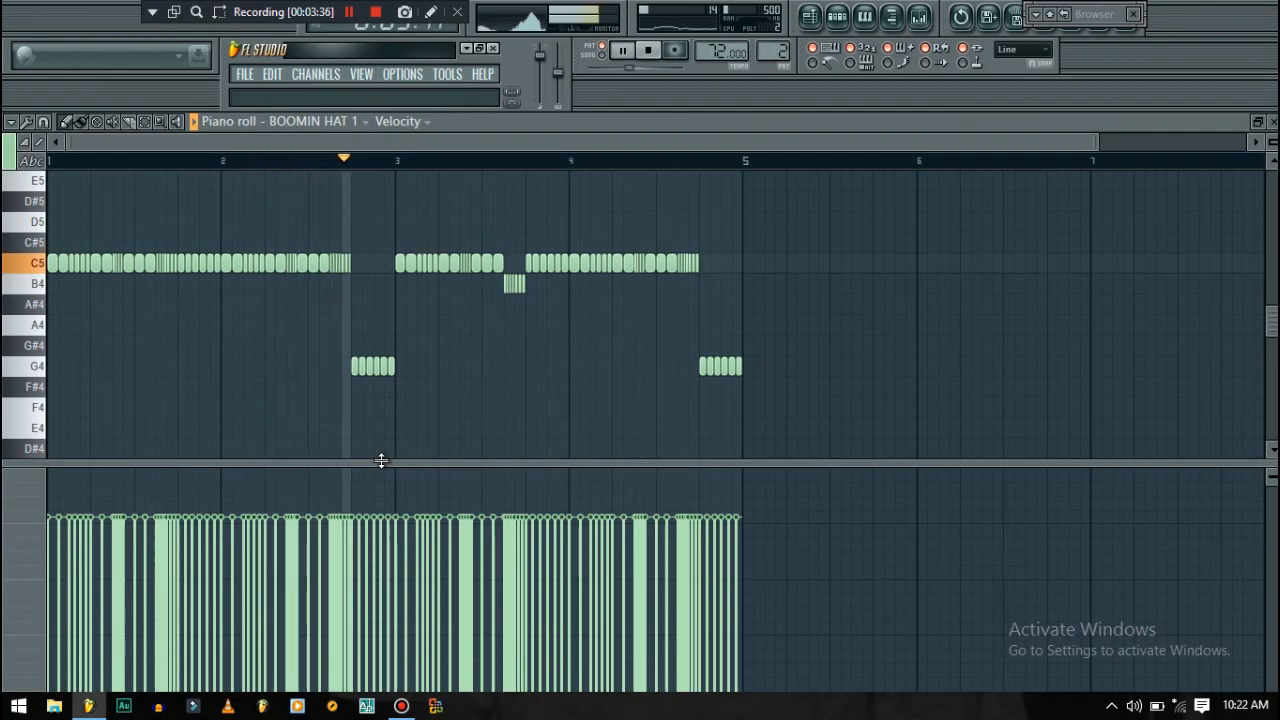
{"action": "key", "text": "space"}
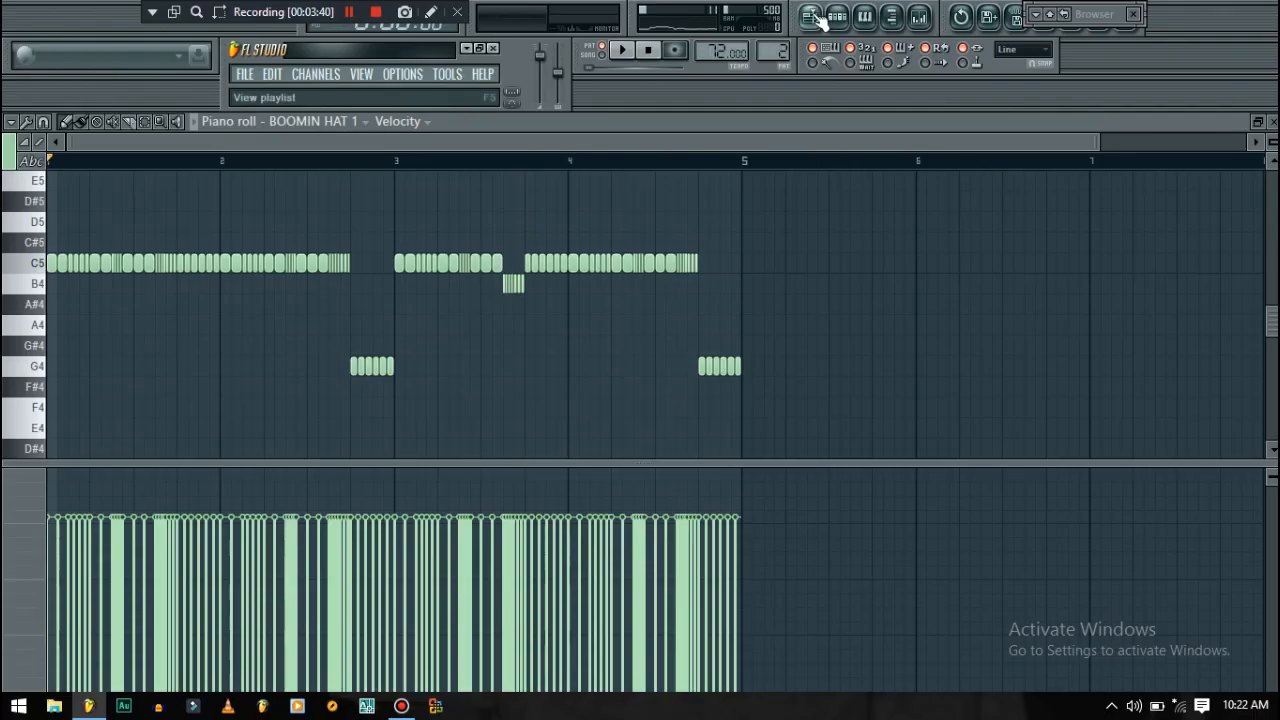
- Open Pattern 3's WGL - KICK (12) notes from Track 3, enlarge the note area, and play the whole kick pattern
{"action": "left_click", "coordinate": [812, 17]}
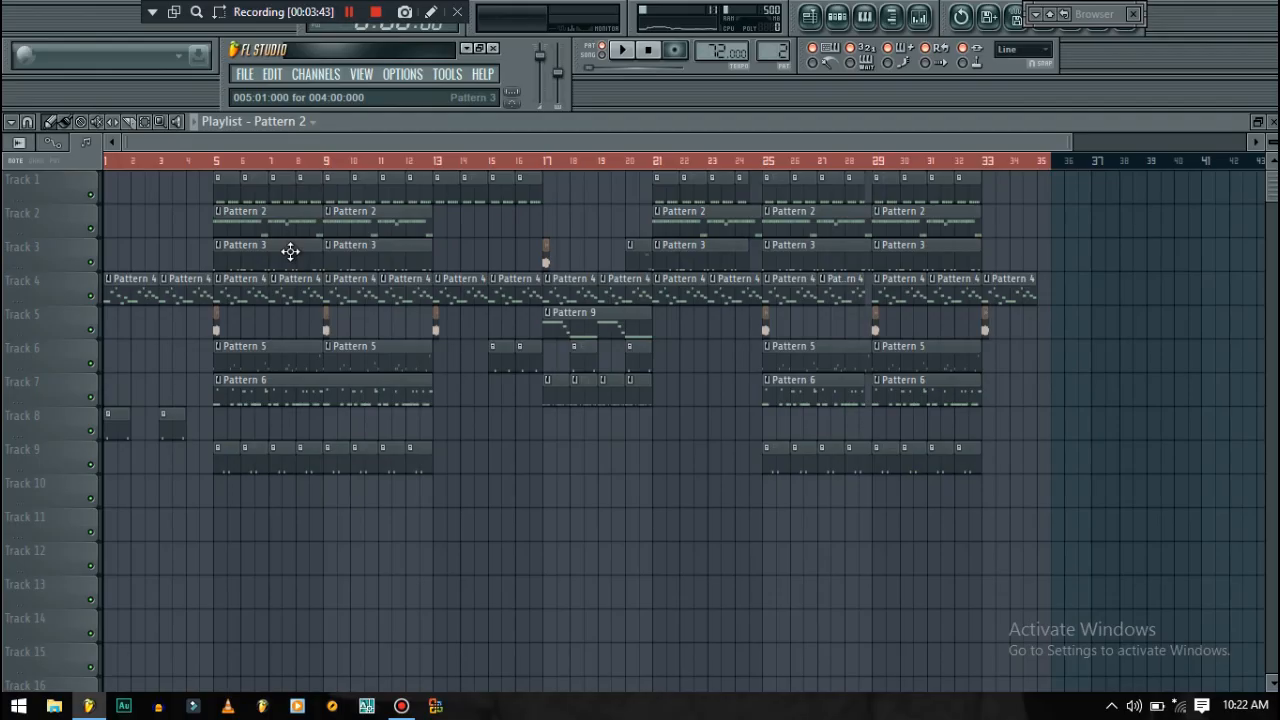
{"action": "double_click", "coordinate": [290, 251]}
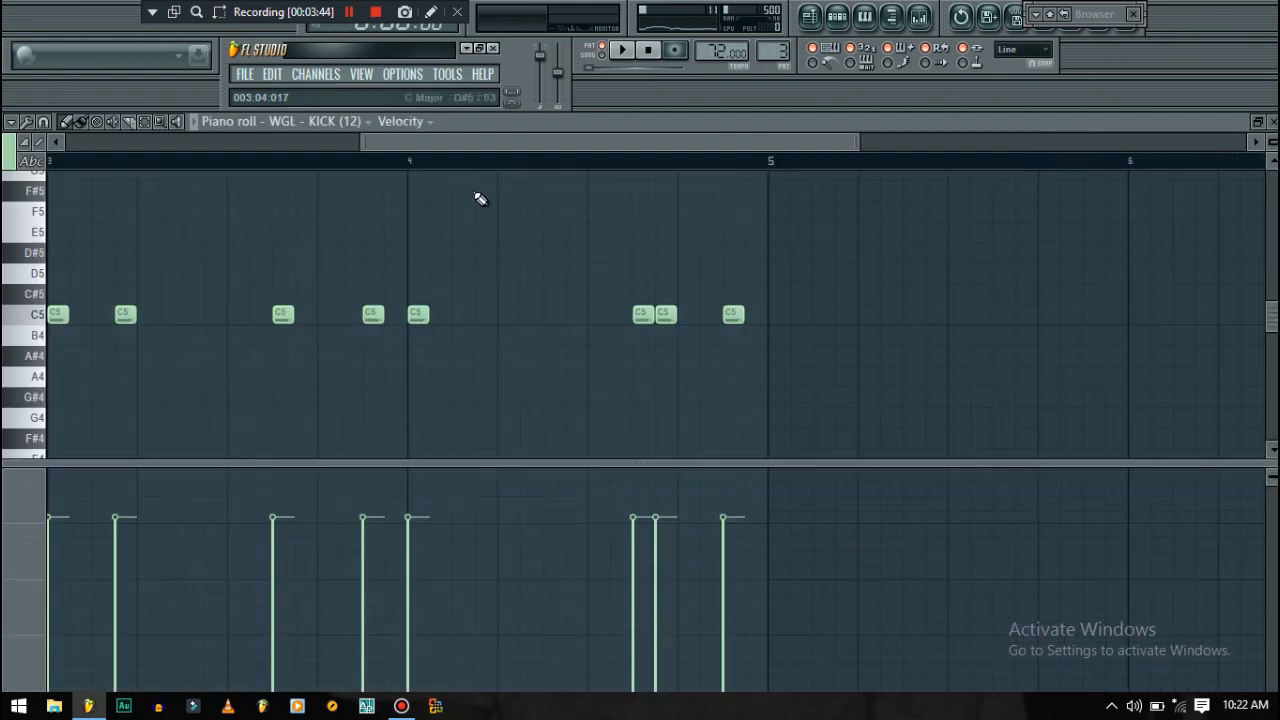
{"action": "left_click_drag", "start_coordinate": [242, 462], "coordinate": [233, 677]}
{"action": "key", "text": "space"}
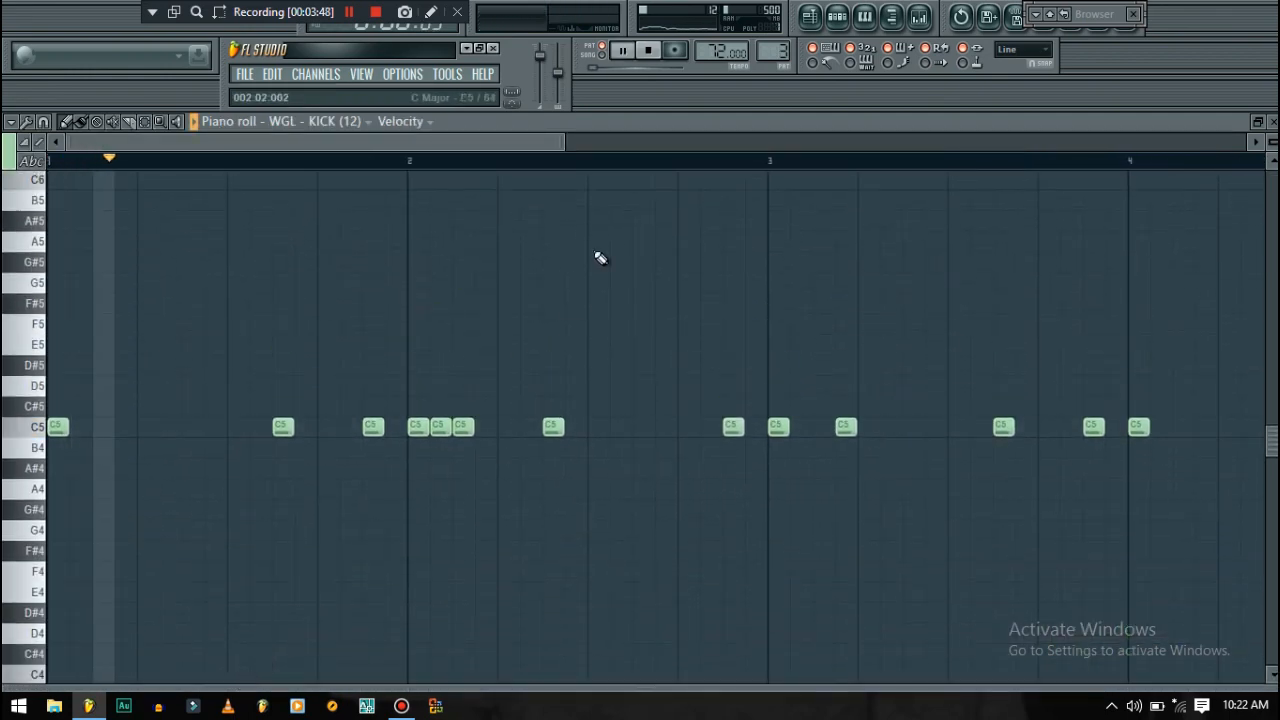
{"action": "left_click_drag", "start_coordinate": [558, 146], "coordinate": [948, 283]}
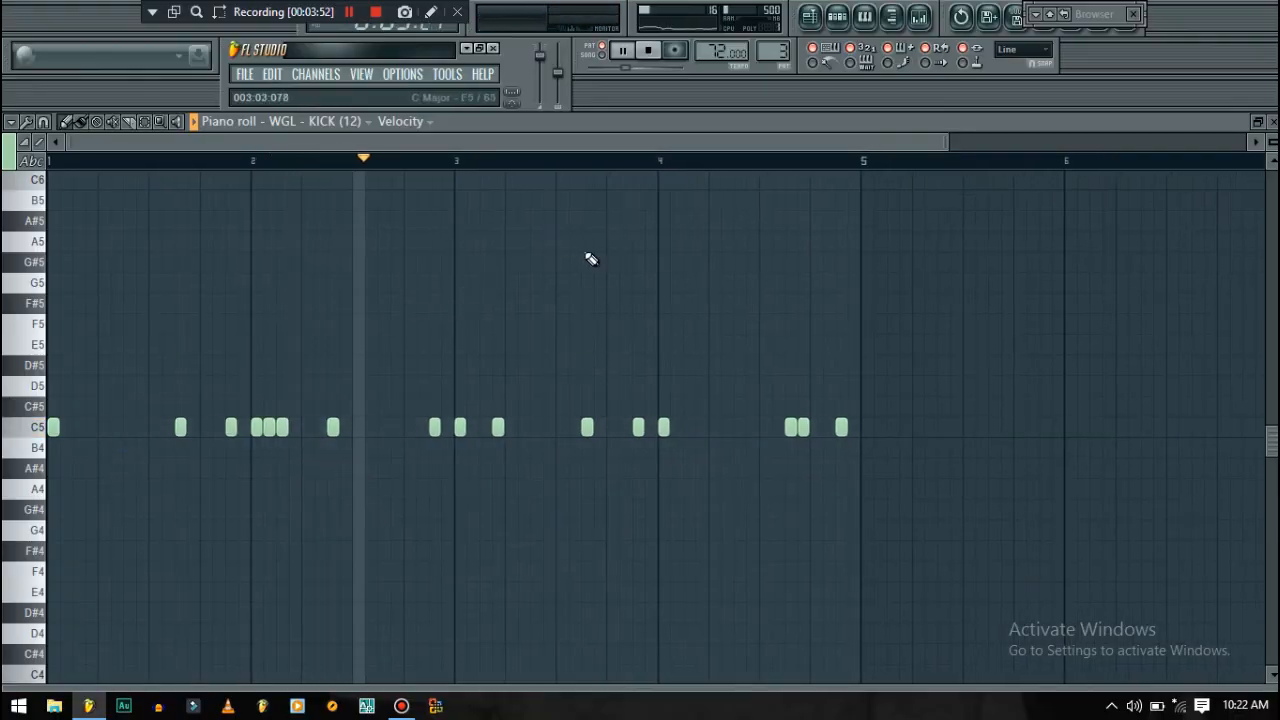
{"action": "key", "text": "space"}
- Open Pattern 5 from Track 6, play its full MB Brass Ensemble melody, and return to the playlist
{"action": "left_click", "coordinate": [836, 18]}
{"action": "left_click", "coordinate": [810, 16]}
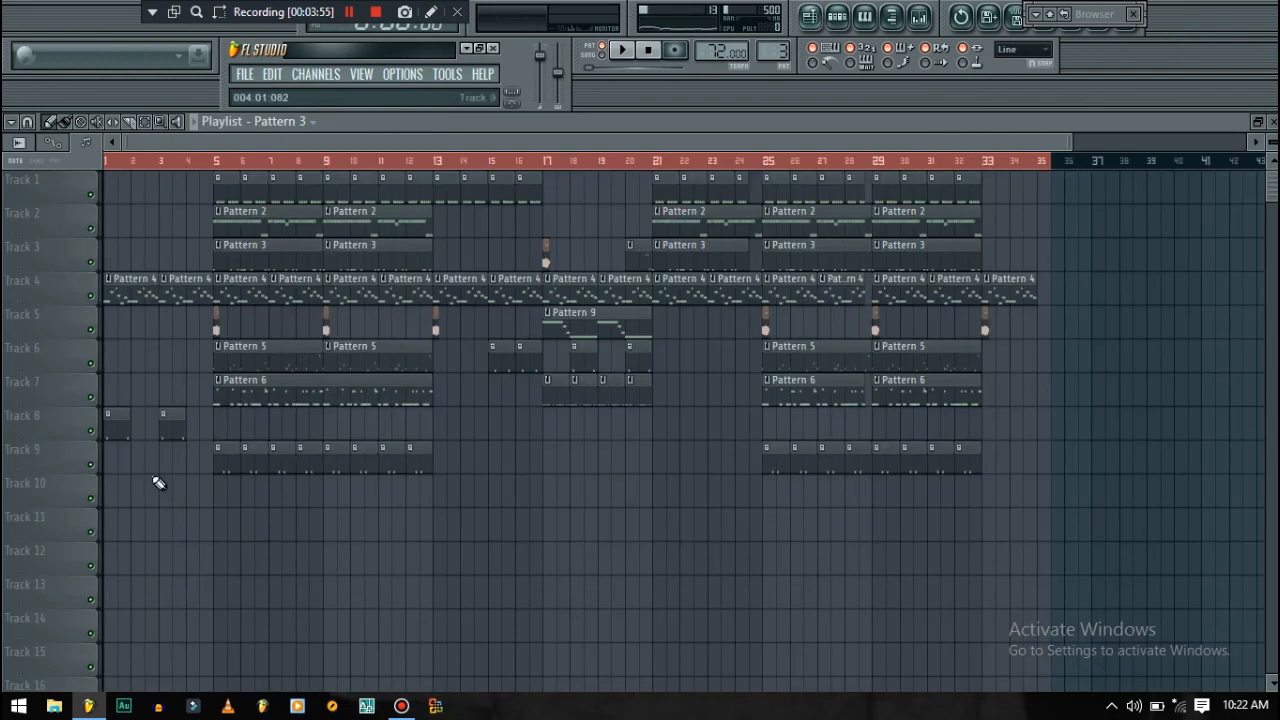
{"action": "double_click", "coordinate": [271, 370]}
{"action": "key", "text": "space"}
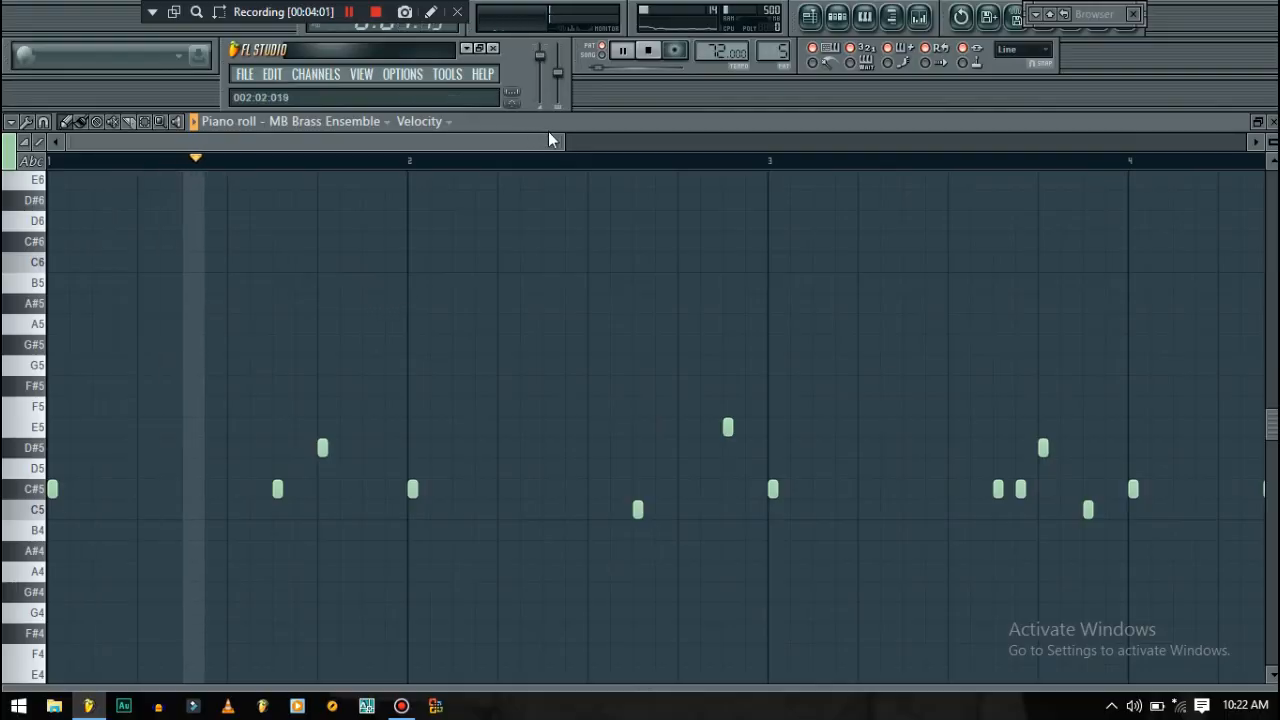
{"action": "left_click_drag", "start_coordinate": [940, 160], "coordinate": [944, 165]}
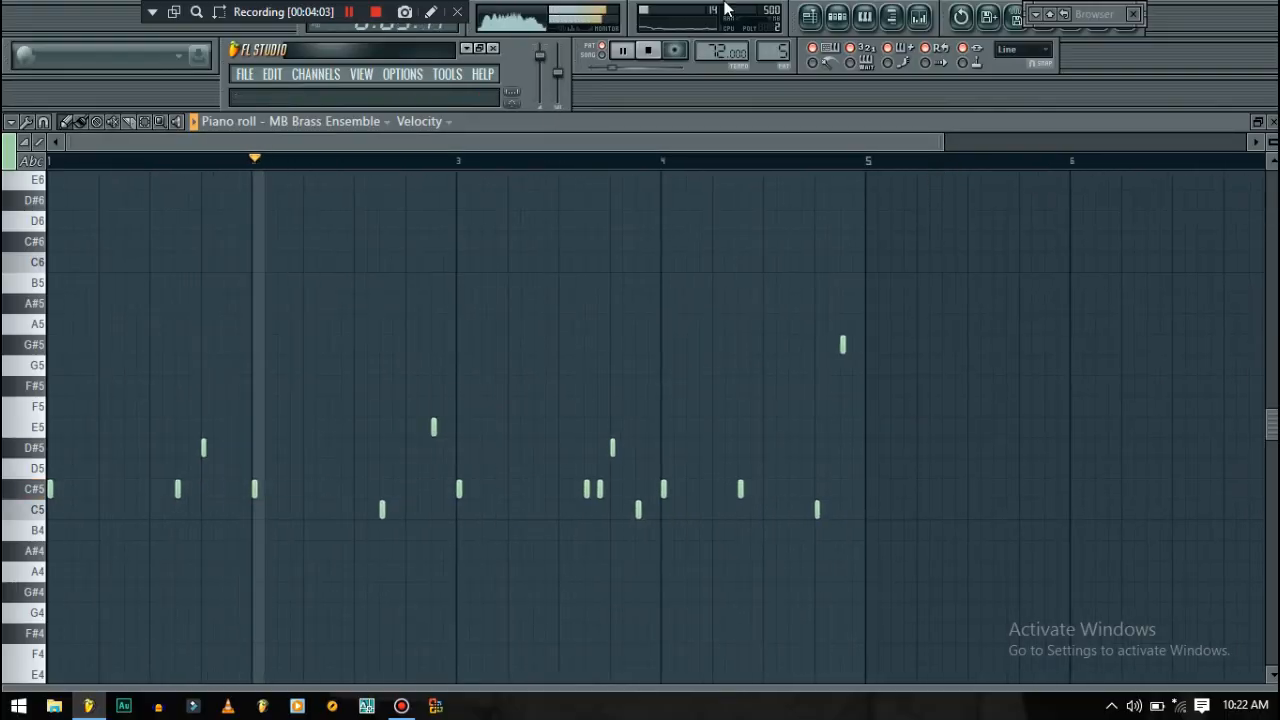
{"action": "left_click", "coordinate": [811, 18]}
{"action": "key", "text": "space"}
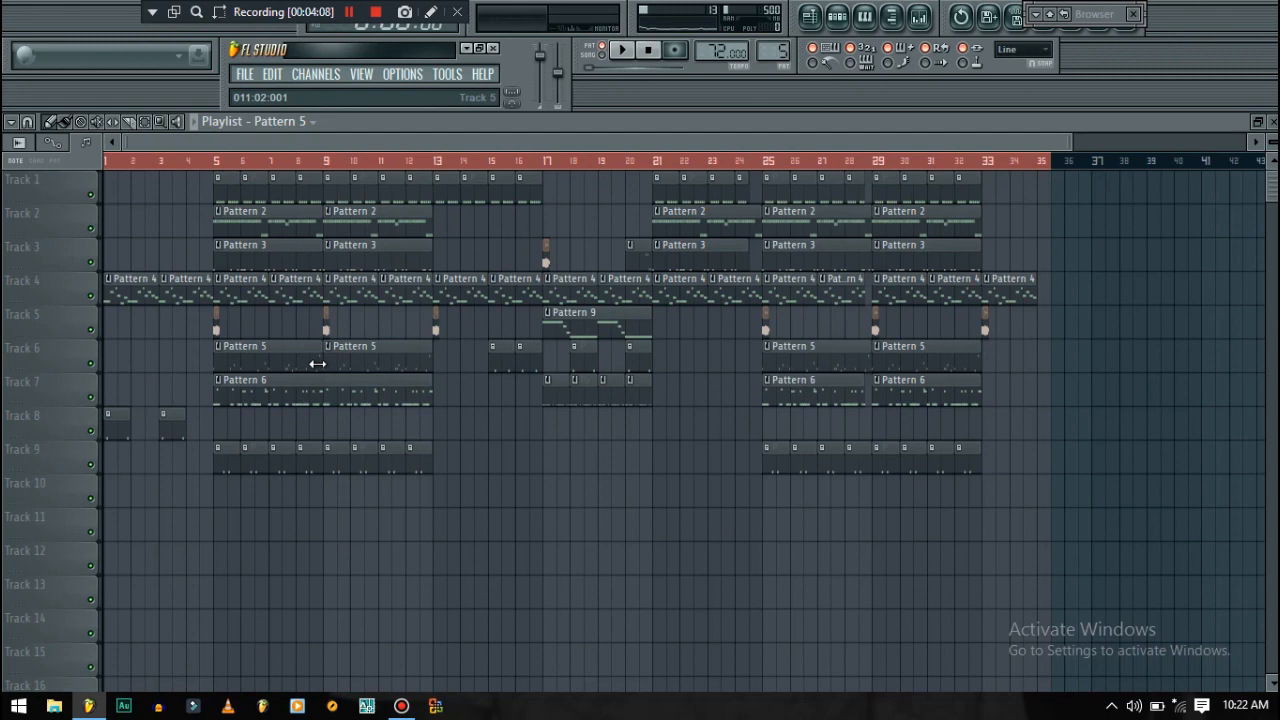
- View Pattern 9's MB Bell notes from Track 5, and check Pattern 7's MB Vox (16) steps in the step sequencer
{"action": "double_click", "coordinate": [573, 321]}
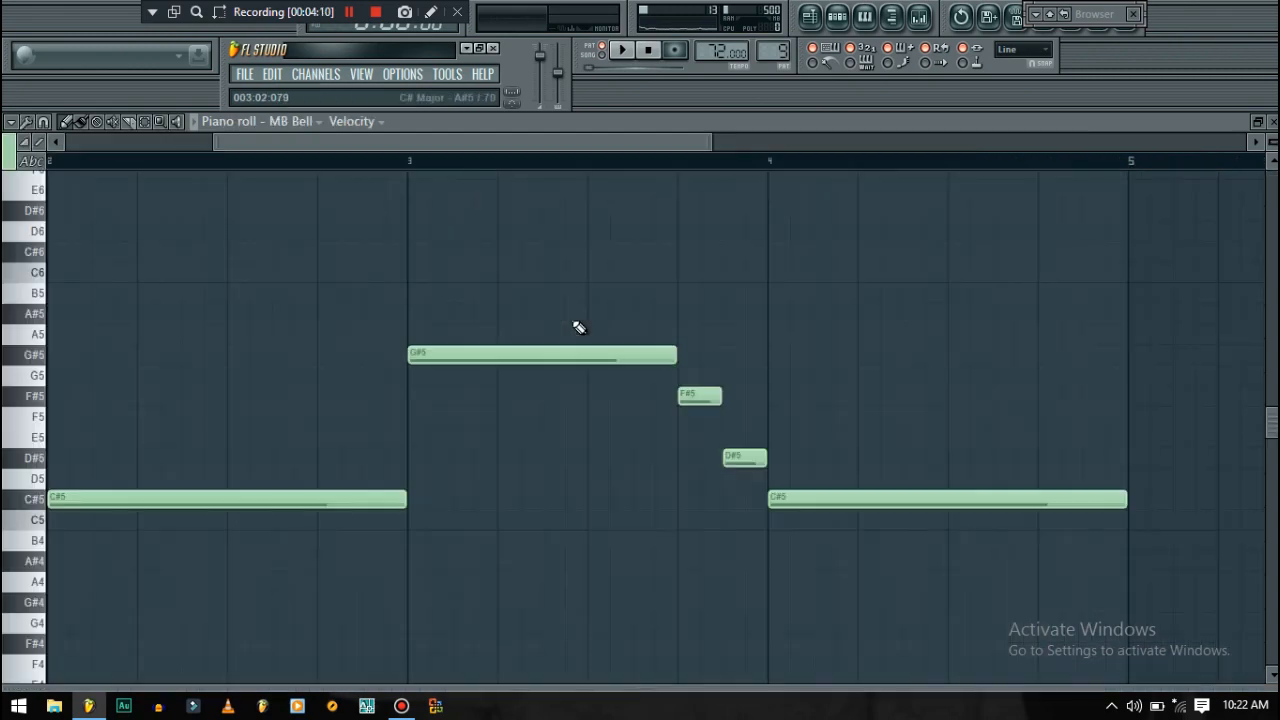
{"action": "left_click", "coordinate": [811, 18]}
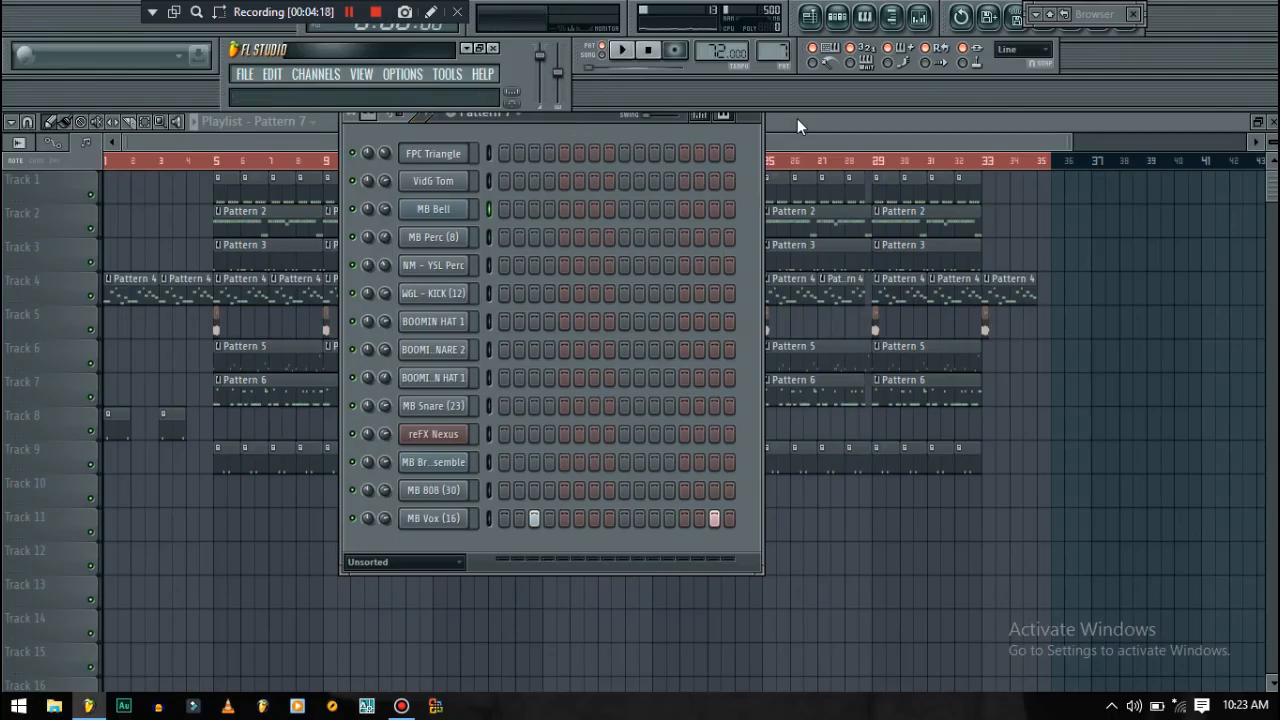
{"action": "key", "text": "F6"}
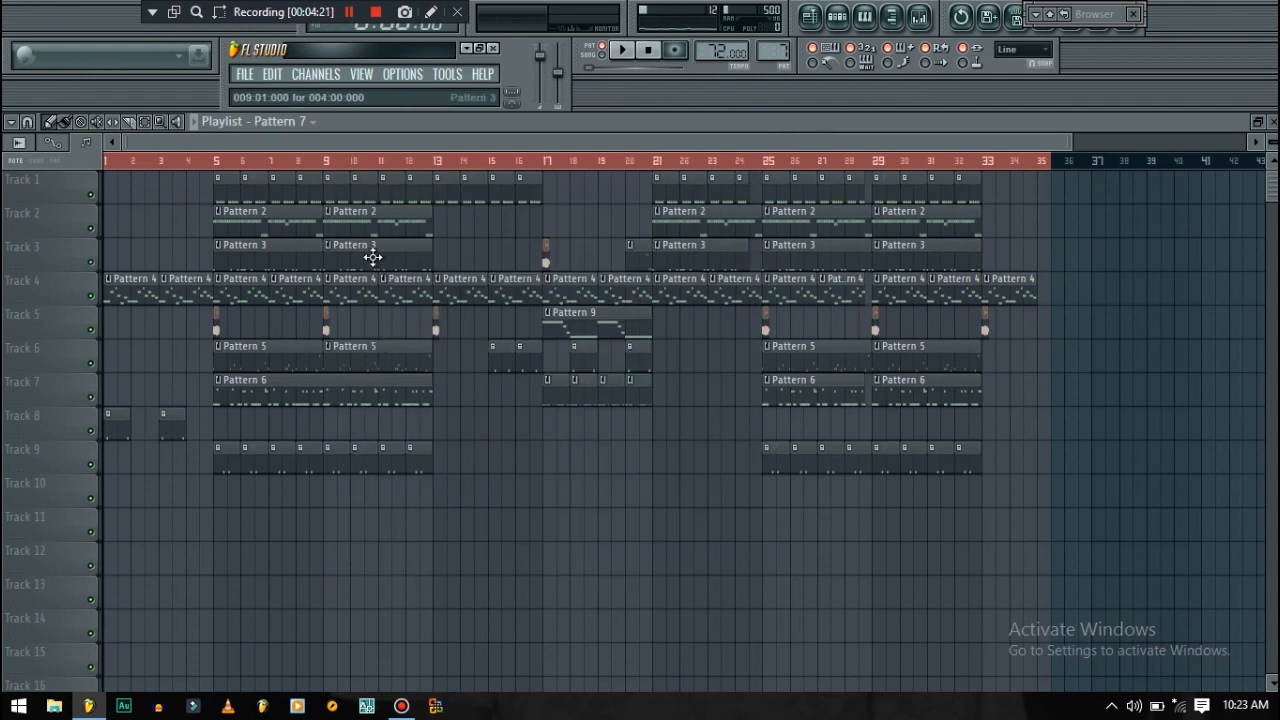
- Reopen Pattern 9, play its complete MB Bell melody, and place the playback position at bar 3
{"action": "double_click", "coordinate": [580, 317]}
{"action": "key", "text": "space"}
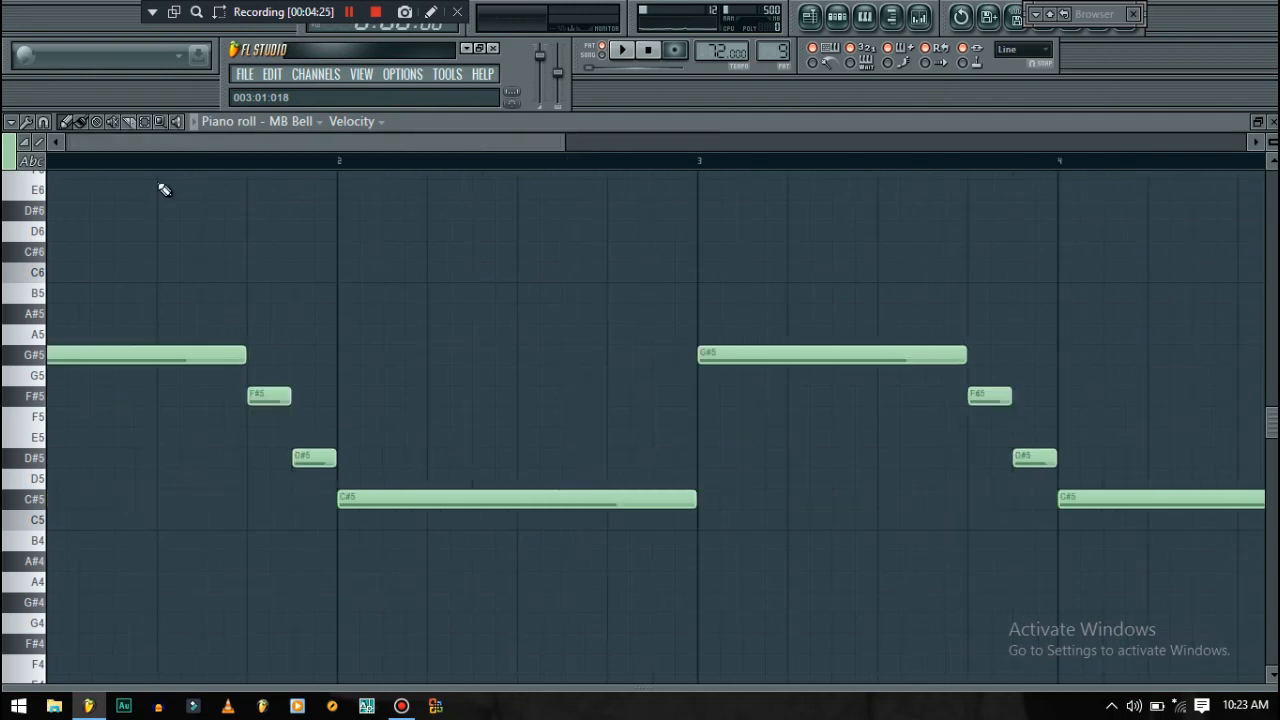
{"action": "left_click_drag", "start_coordinate": [560, 143], "coordinate": [925, 144]}
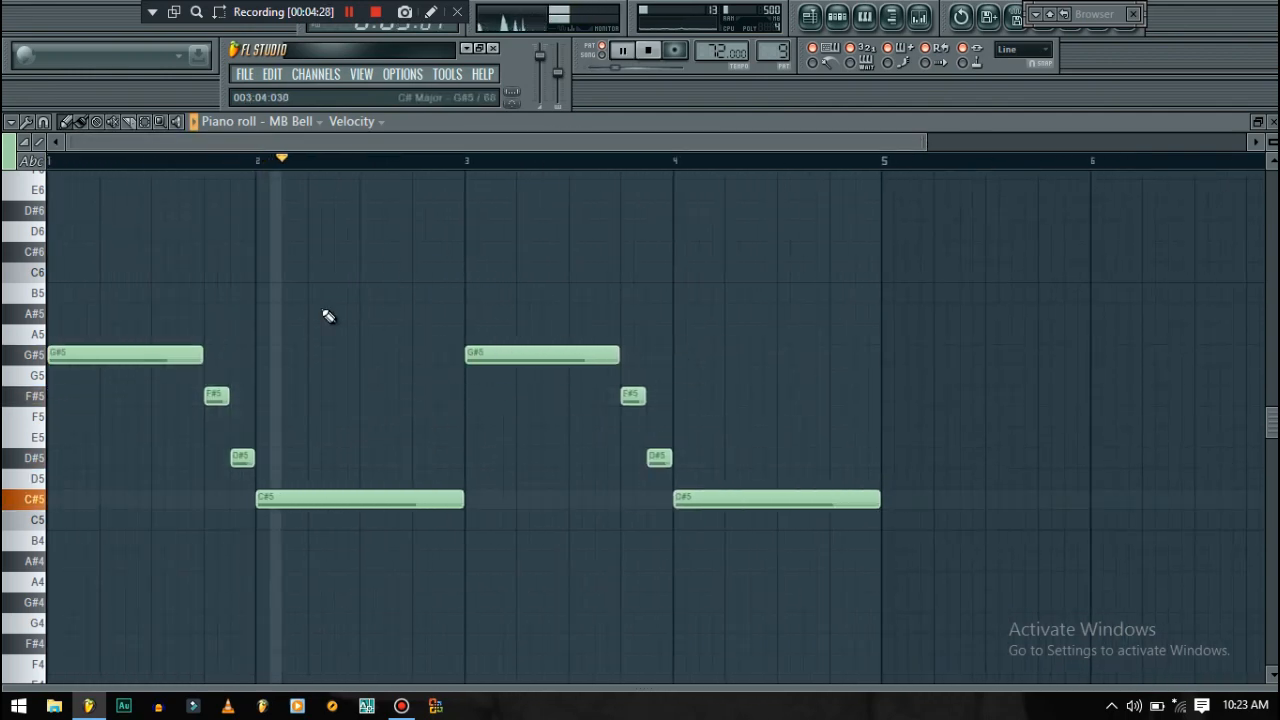
{"action": "key", "text": "space"}
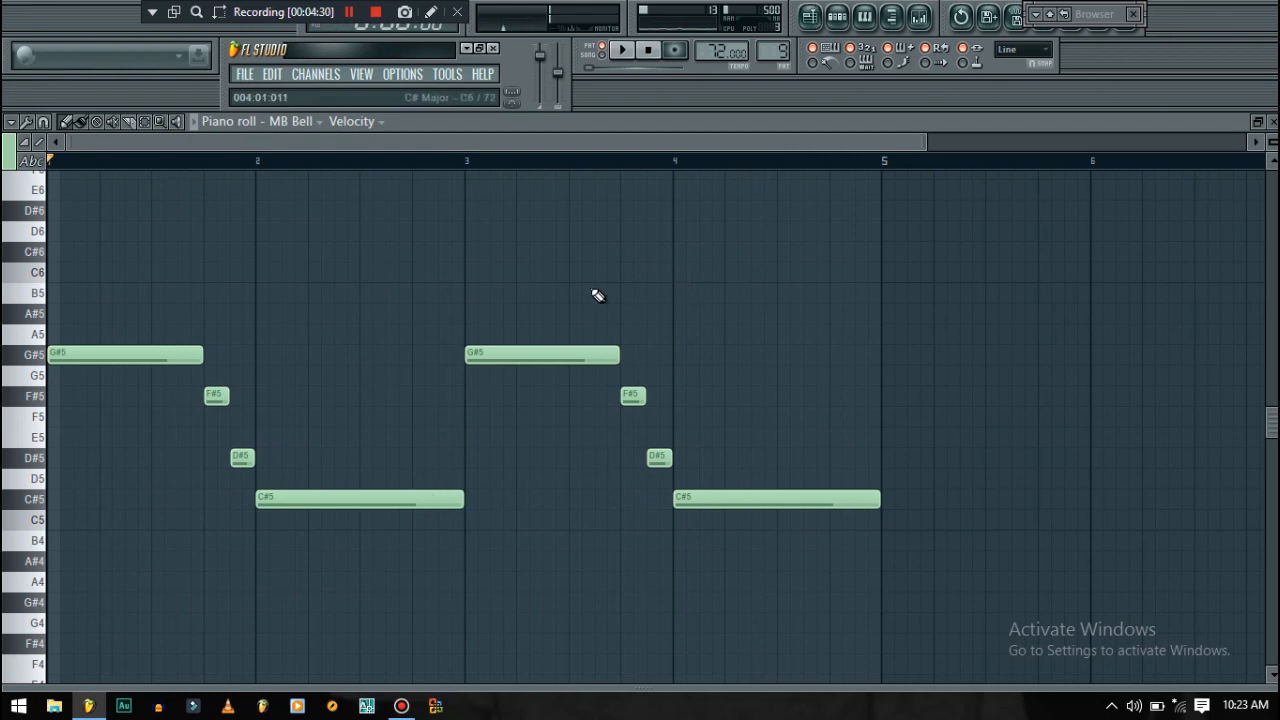
{"action": "left_click", "coordinate": [466, 163]}
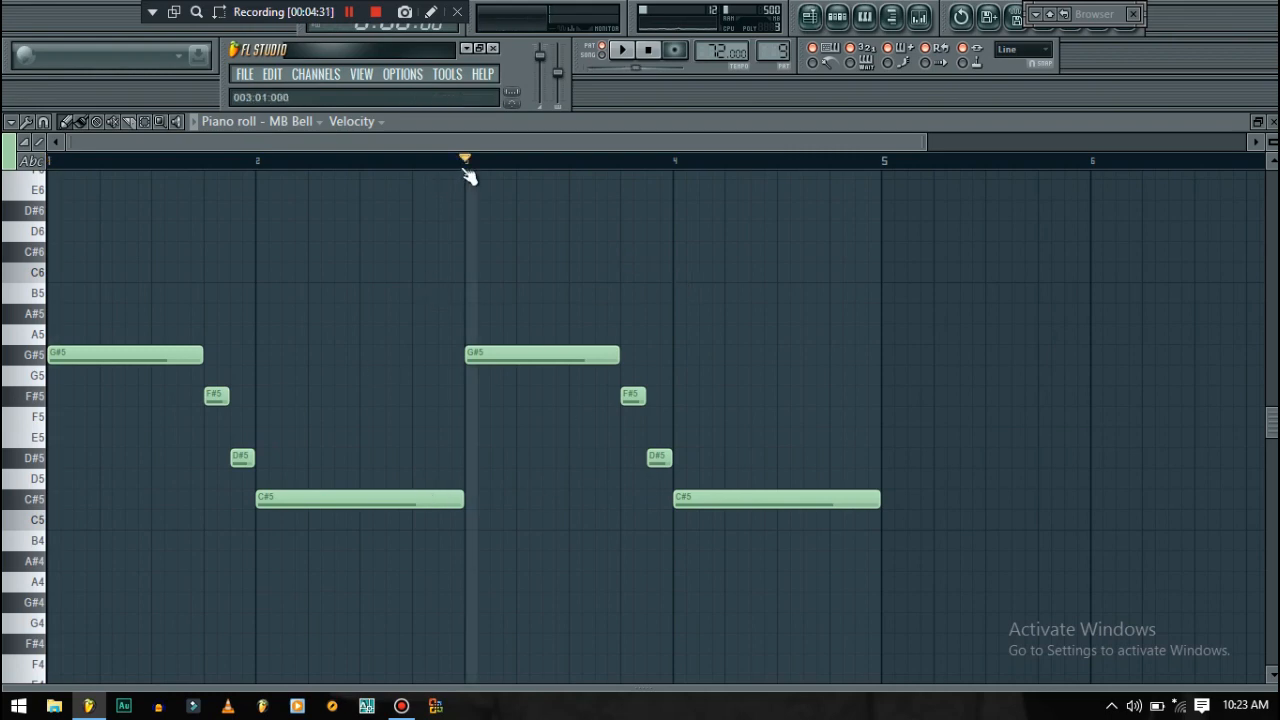
- View the channel settings of the Under Metro Kill Bill Siren Trap clip at bar 25 on Track 5, and close them
{"action": "left_click", "coordinate": [810, 16]}
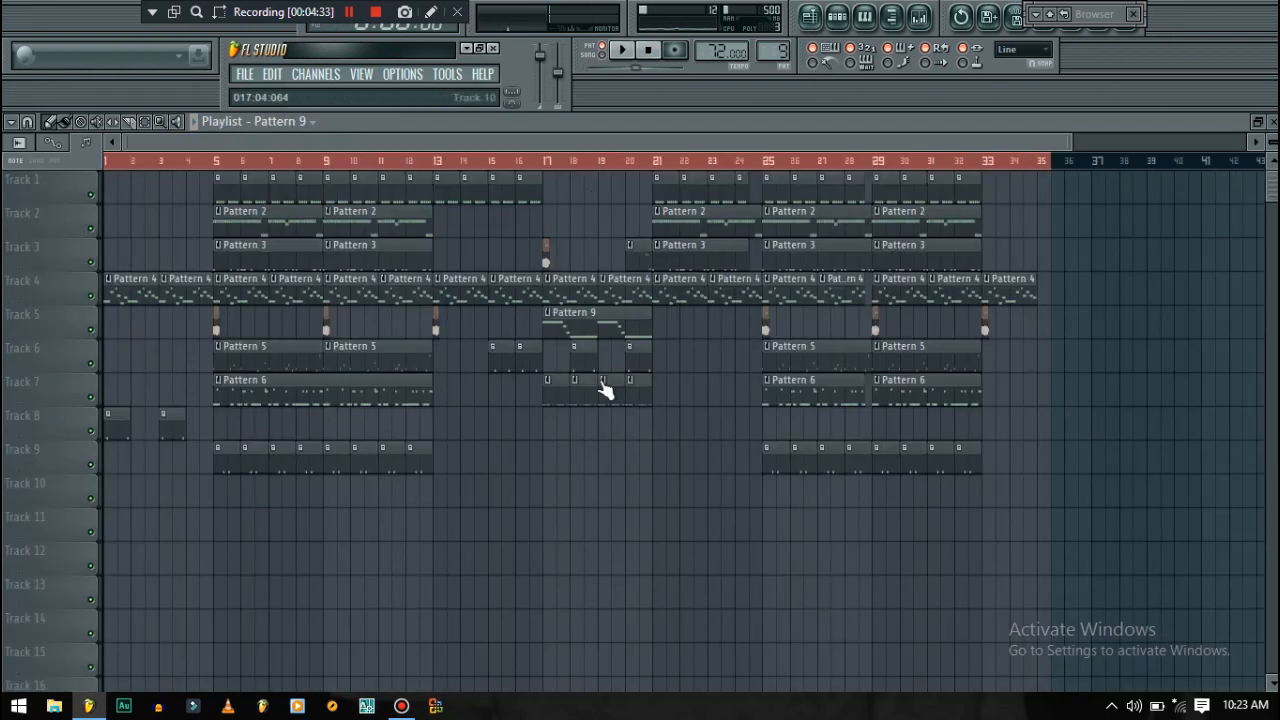
{"action": "double_click", "coordinate": [763, 330]}
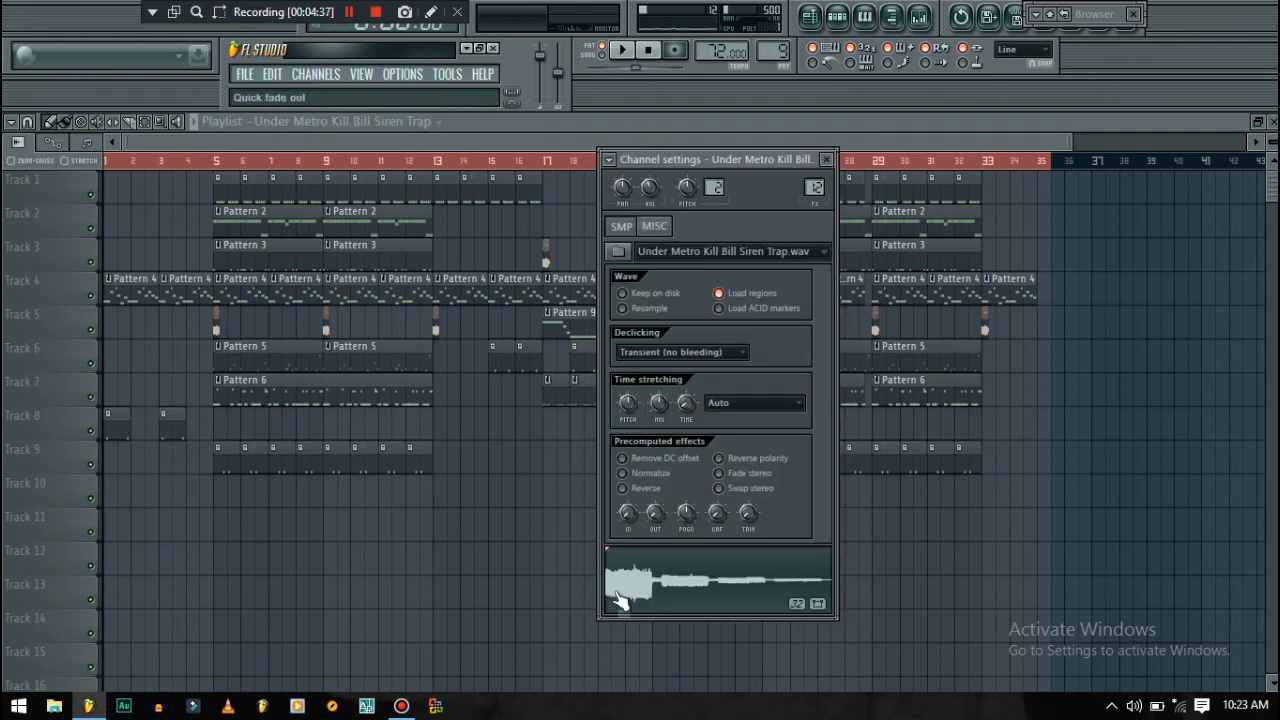
{"action": "key", "text": "Escape"}
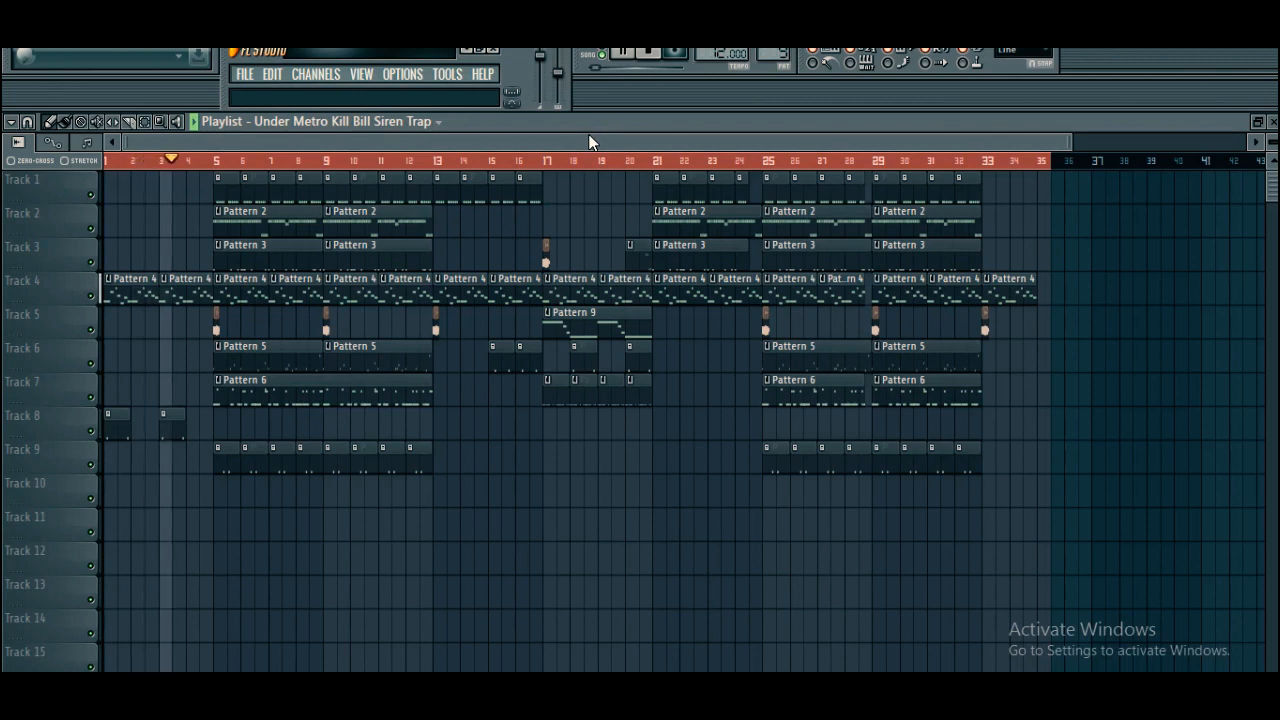
- Show a wider stretch of the playlist timeline during song playback and follow the Pattern 4 clips after bar 29
{"action": "mouse_move", "coordinate": [904, 139]}
{"action": "left_mouse_down"}
{"action": "mouse_move", "coordinate": [1093, 138]}
{"action": "mouse_move", "coordinate": [904, 152]}
{"action": "mouse_move", "coordinate": [1085, 150]}
{"action": "mouse_move", "coordinate": [950, 148]}
{"action": "left_mouse_up"}
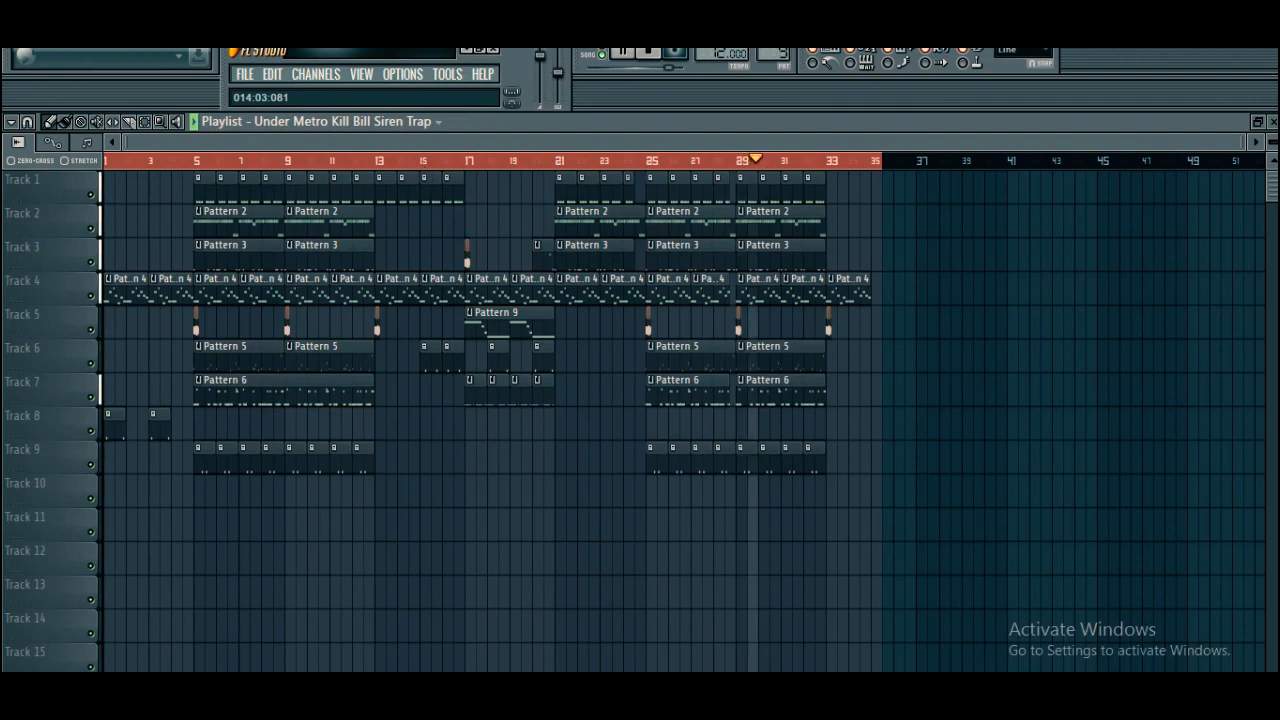
{"action": "left_click", "coordinate": [787, 281]}
{"action": "left_click", "coordinate": [764, 297]}
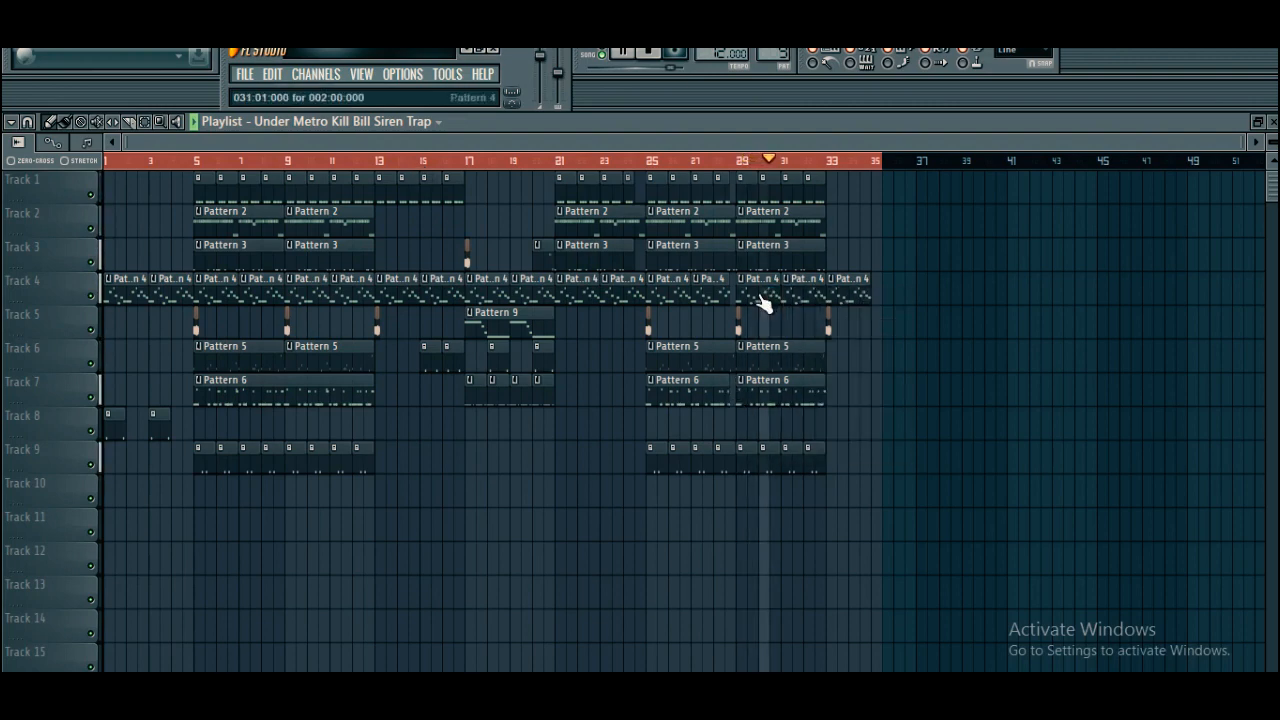
- View Pattern 4's reFX Nexus notes from Track 4, and show its step sequencer over the playlist
{"action": "double_click", "coordinate": [757, 289]}
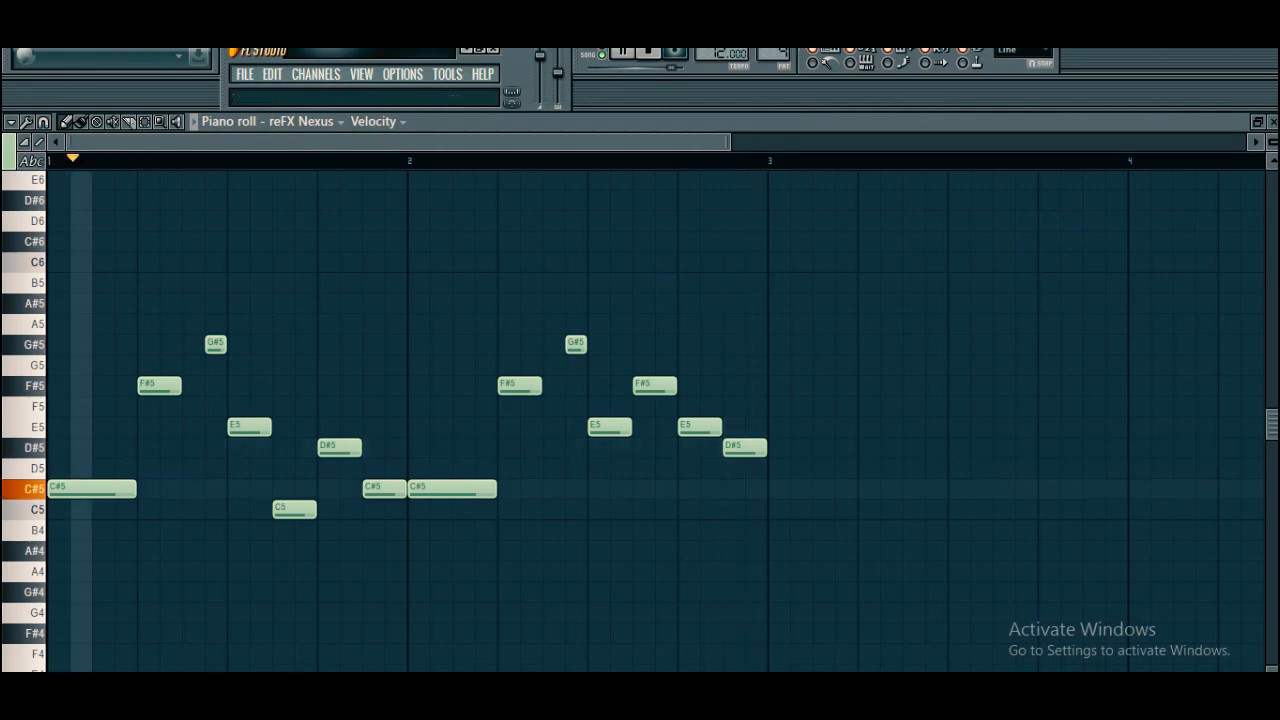
{"action": "key", "text": "F5"}
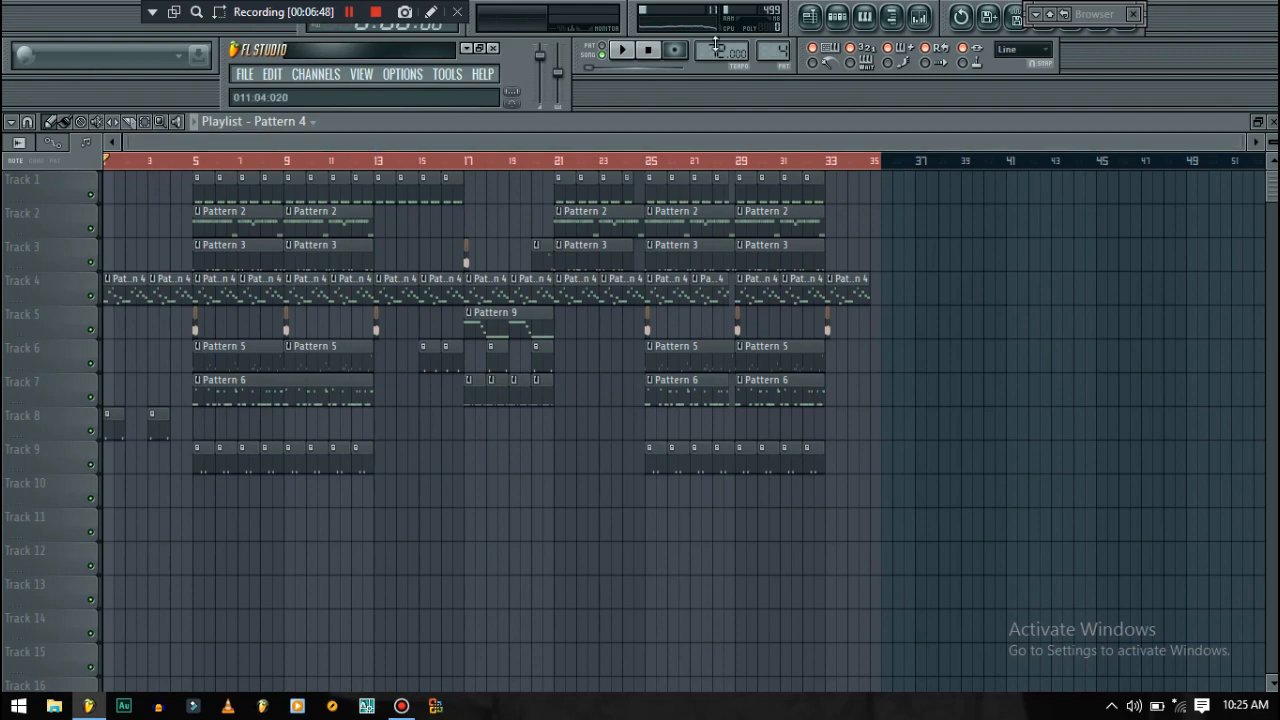
{"action": "left_click", "coordinate": [838, 17]}
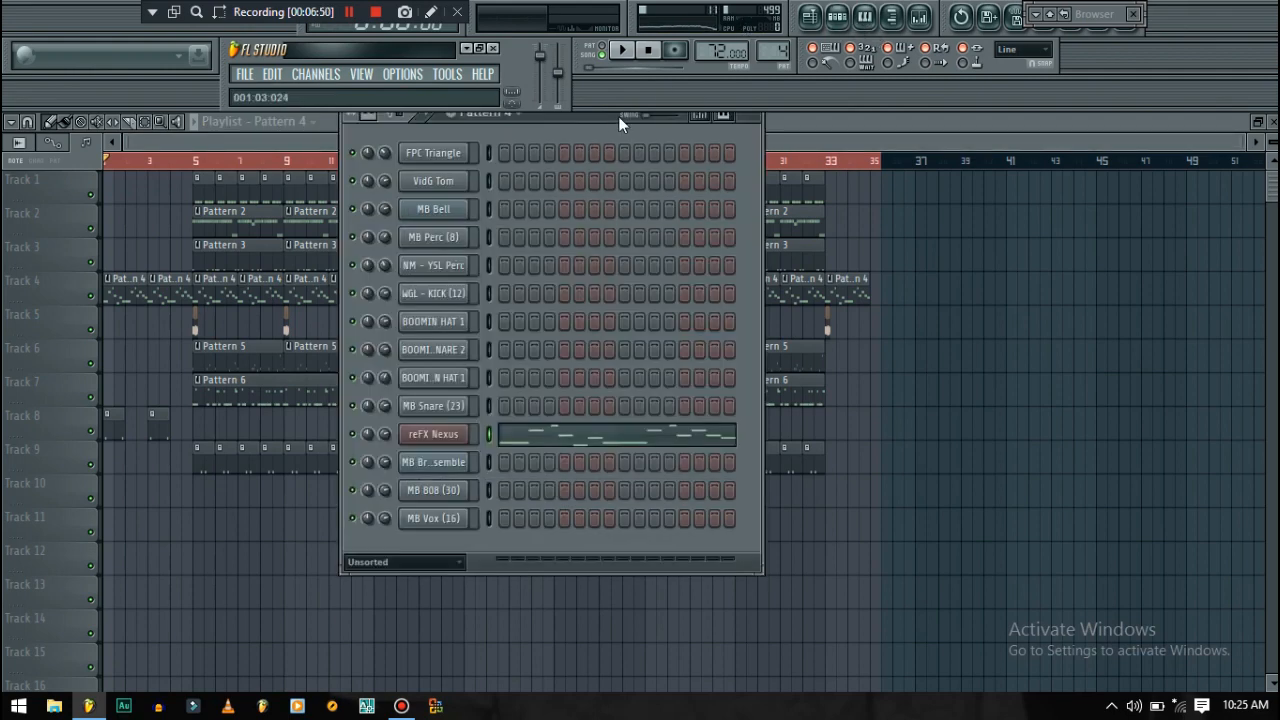
{"action": "left_click_drag", "start_coordinate": [585, 116], "coordinate": [603, 150]}
- Open the reFX Nexus plugin and audition its 808 Mafia Choir 2 preset with the notes C5 and C#5
{"action": "left_click", "coordinate": [468, 474]}
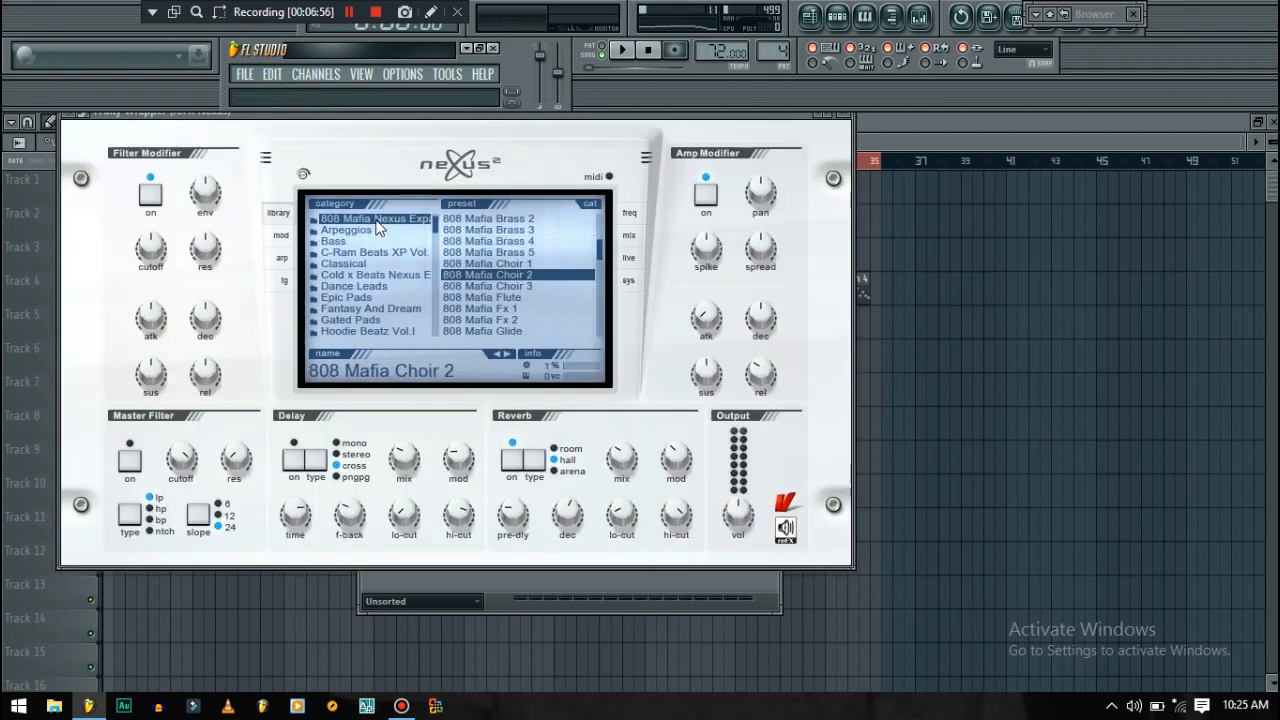
{"action": "left_click_drag", "start_coordinate": [487, 116], "coordinate": [890, 197]}
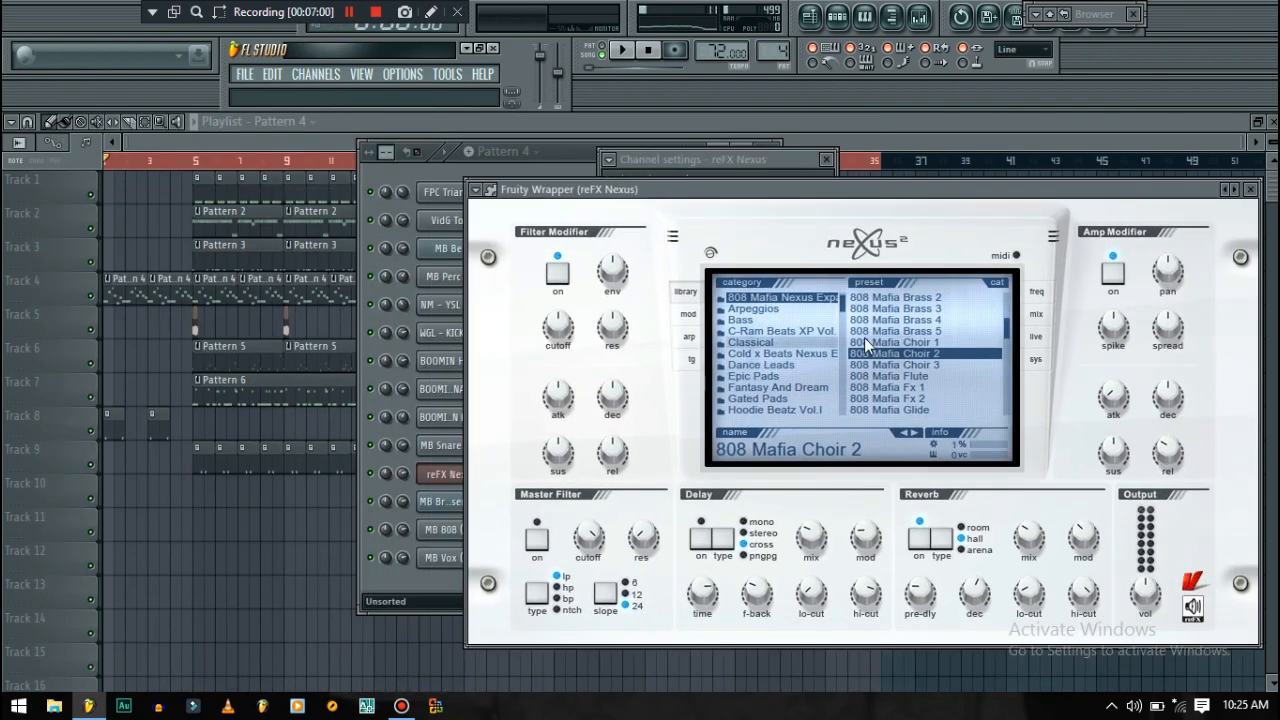
{"action": "key", "text": "x"}
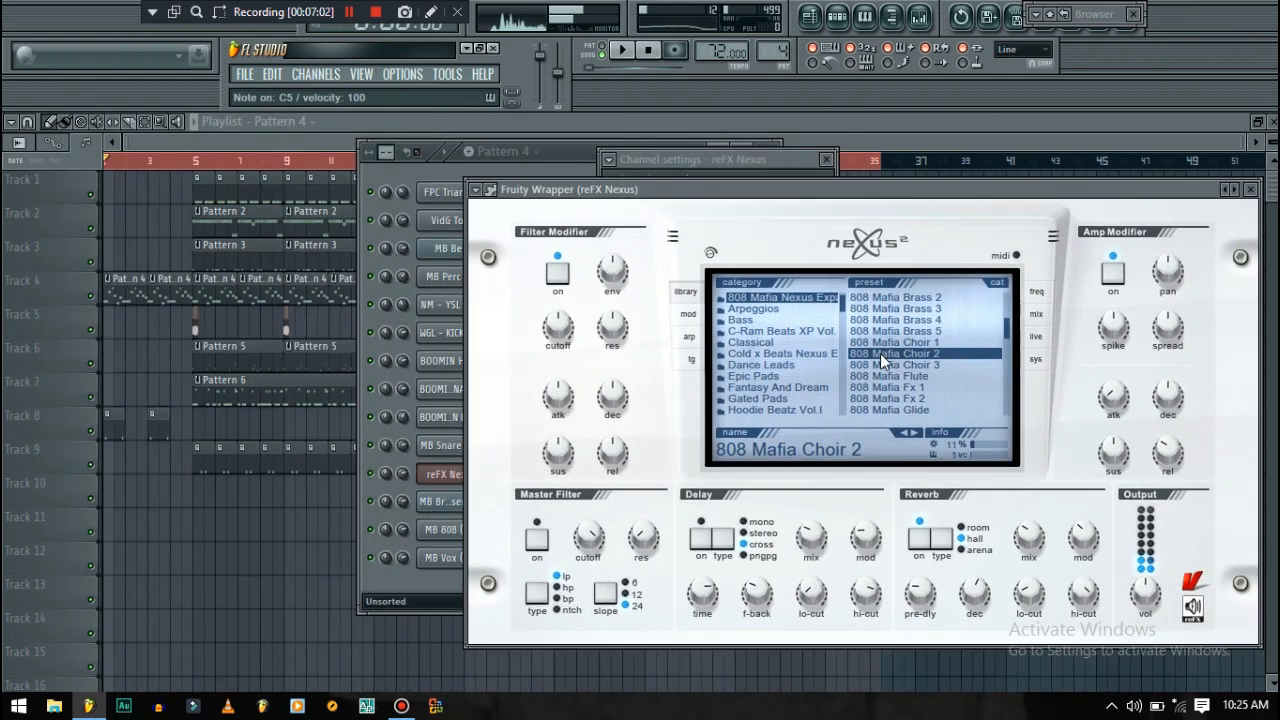
{"action": "key", "text": "s"}
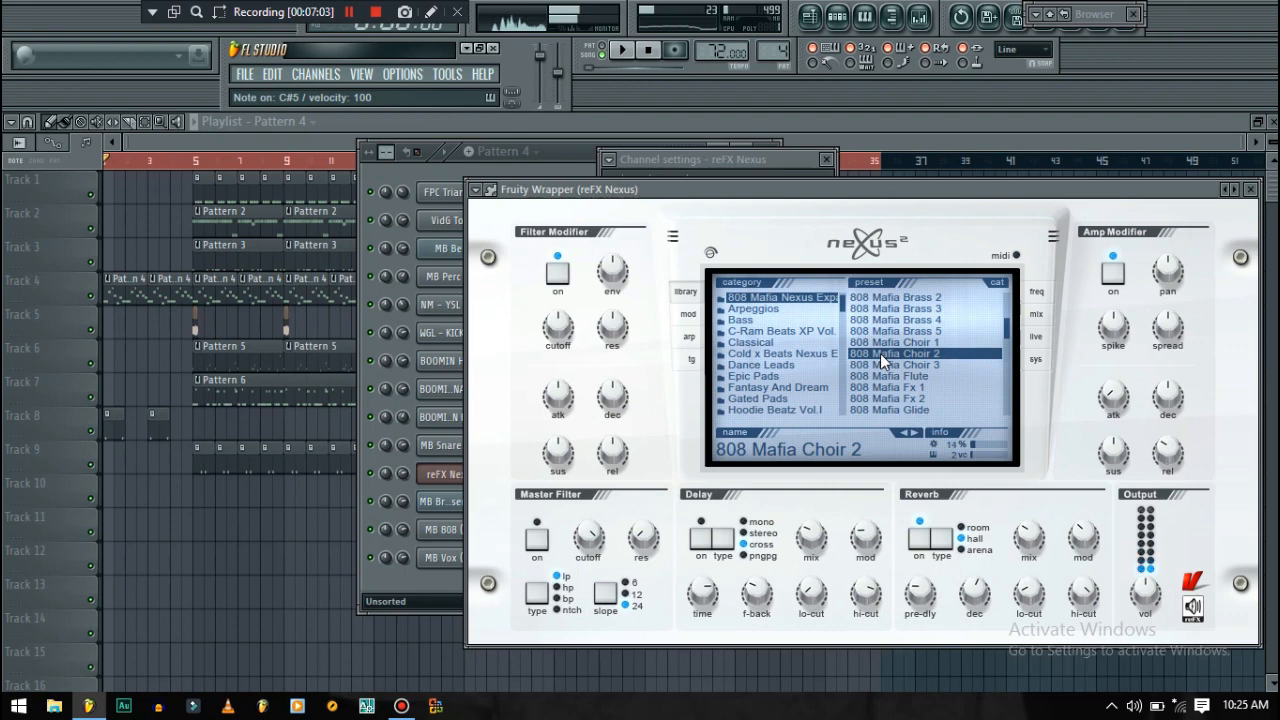
- Return to the step sequencer and view the channel settings of MB Brass Ensemble
{"action": "left_click", "coordinate": [484, 163]}
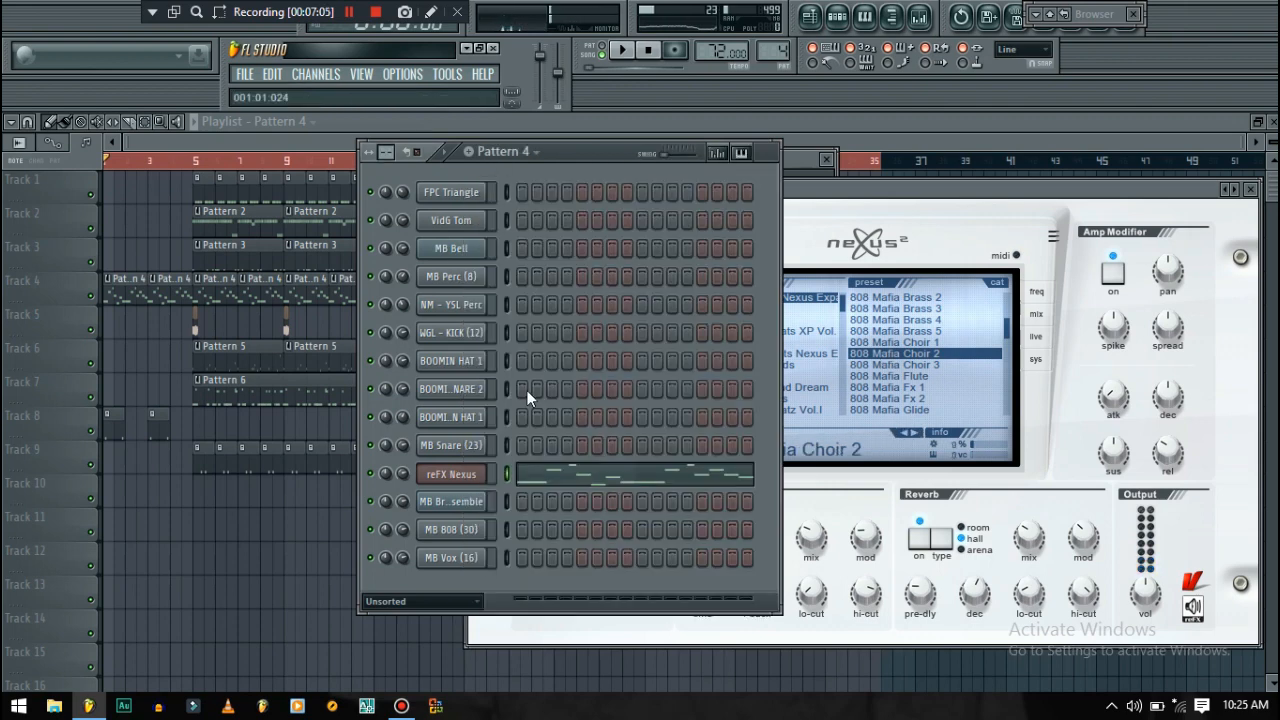
{"action": "left_click", "coordinate": [450, 502]}
{"action": "left_click_drag", "start_coordinate": [760, 165], "coordinate": [784, 172]}
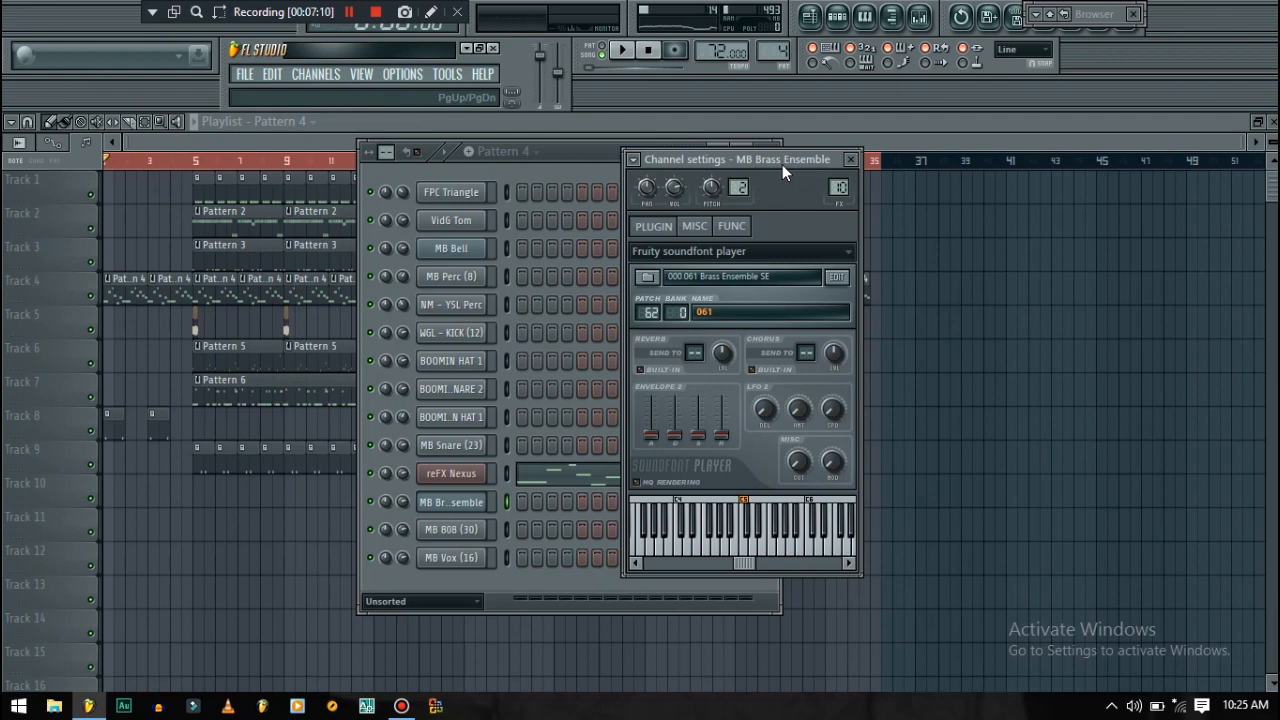
- Select the MB 808 (30) channel in the step sequencer and audition its sound with several notes
{"action": "left_click", "coordinate": [500, 529]}
{"action": "key", "text": "b"}
{"action": "key", "text": "b"}
{"action": "key", "text": "b"}
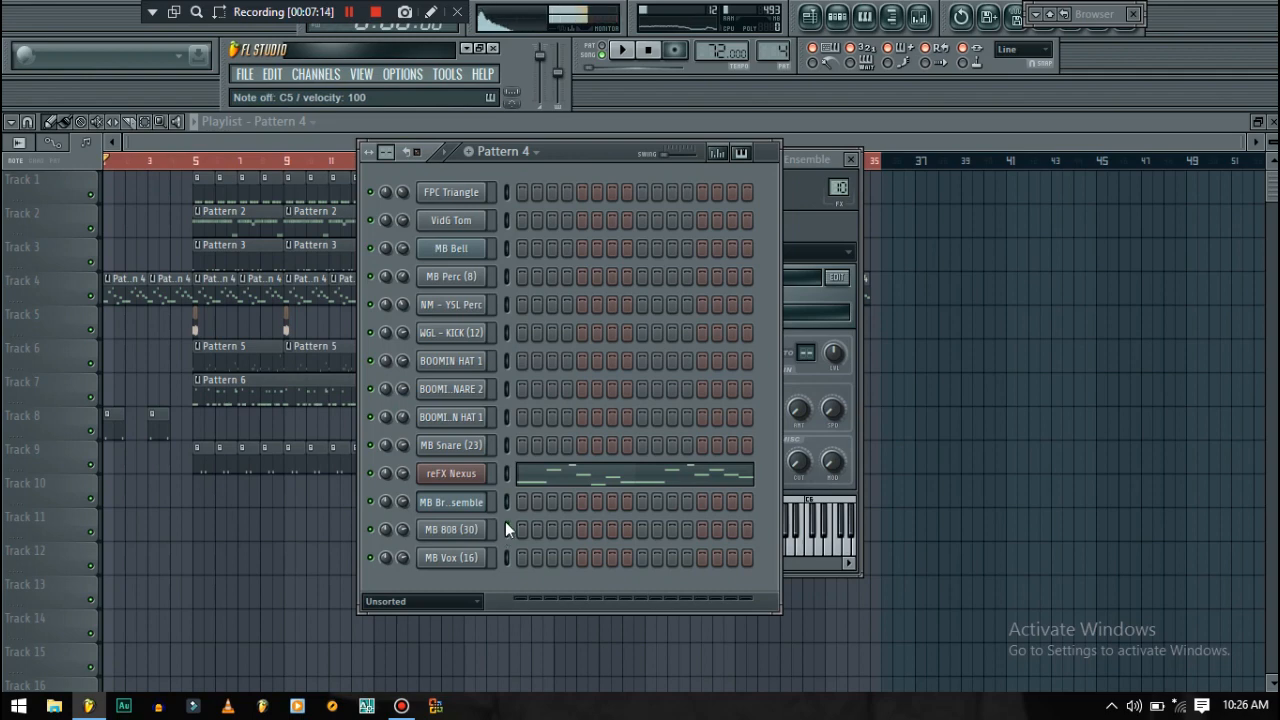
{"action": "key", "text": "z"}
{"action": "key", "text": "z"}
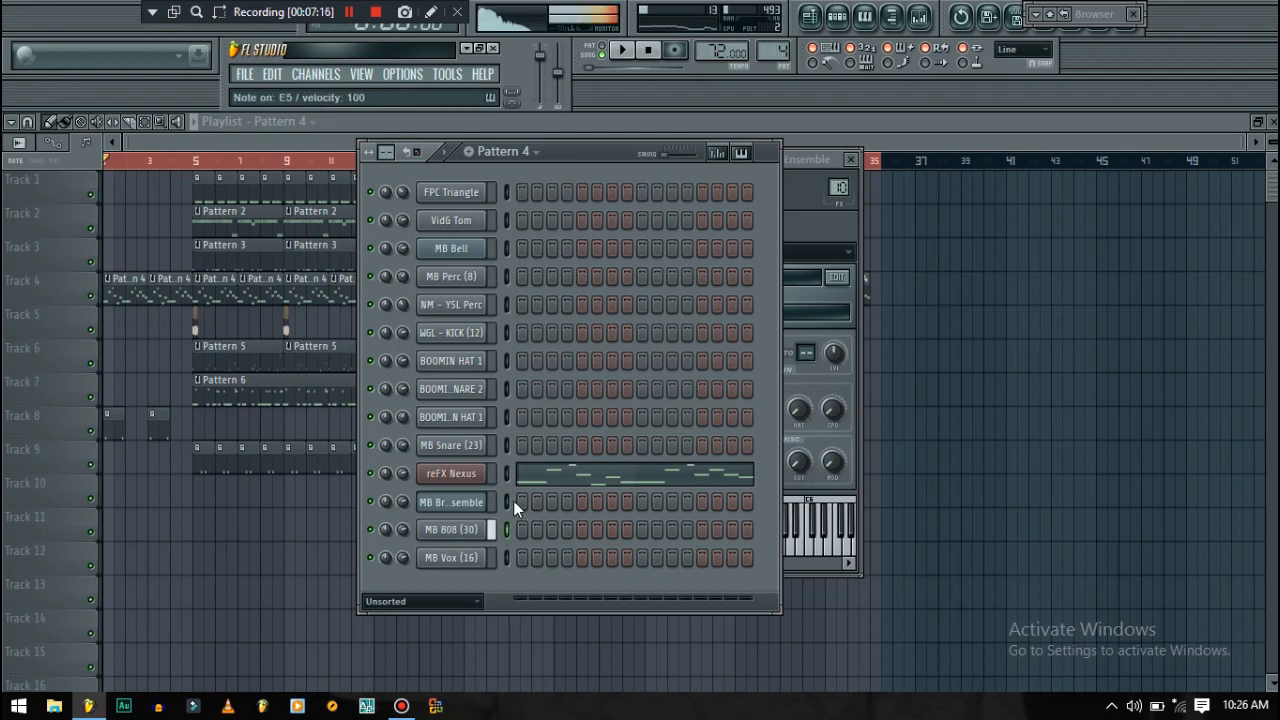
- Select the BOOMIN HAT 1 channel, check the MB Bell channel, and close its settings
{"action": "left_click", "coordinate": [503, 366]}
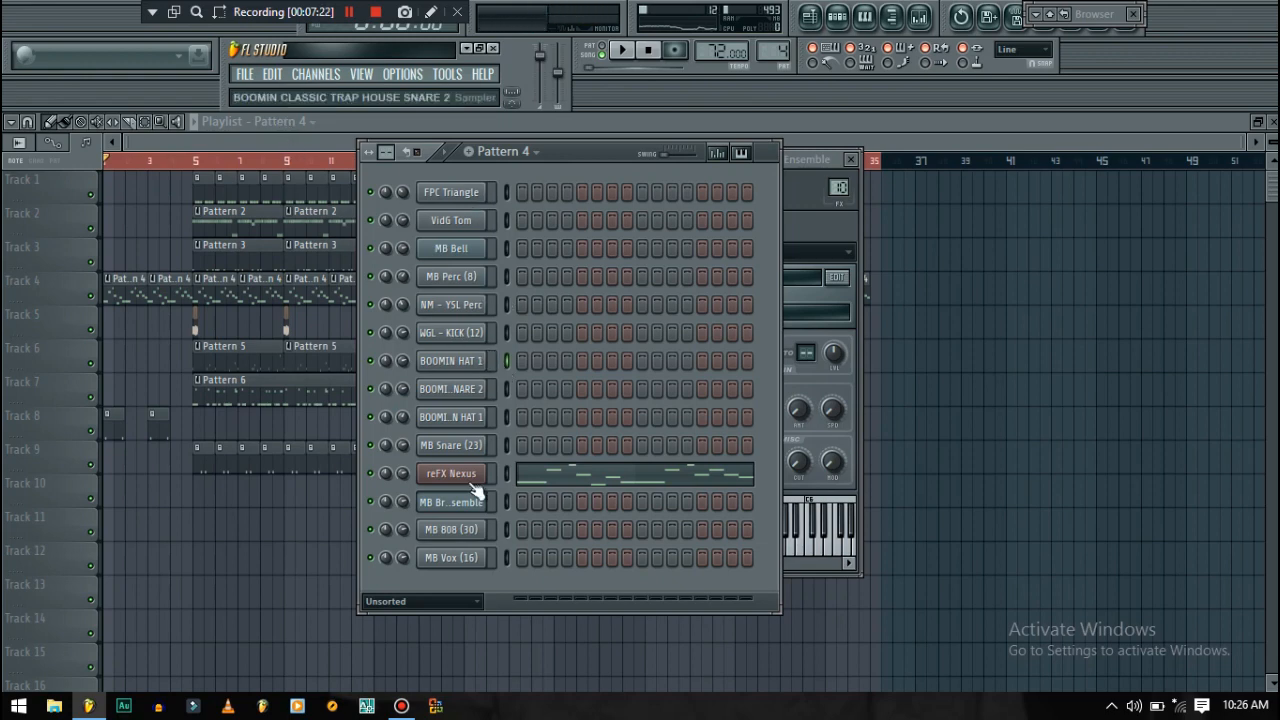
{"action": "left_click", "coordinate": [457, 251]}
{"action": "left_click", "coordinate": [457, 253]}
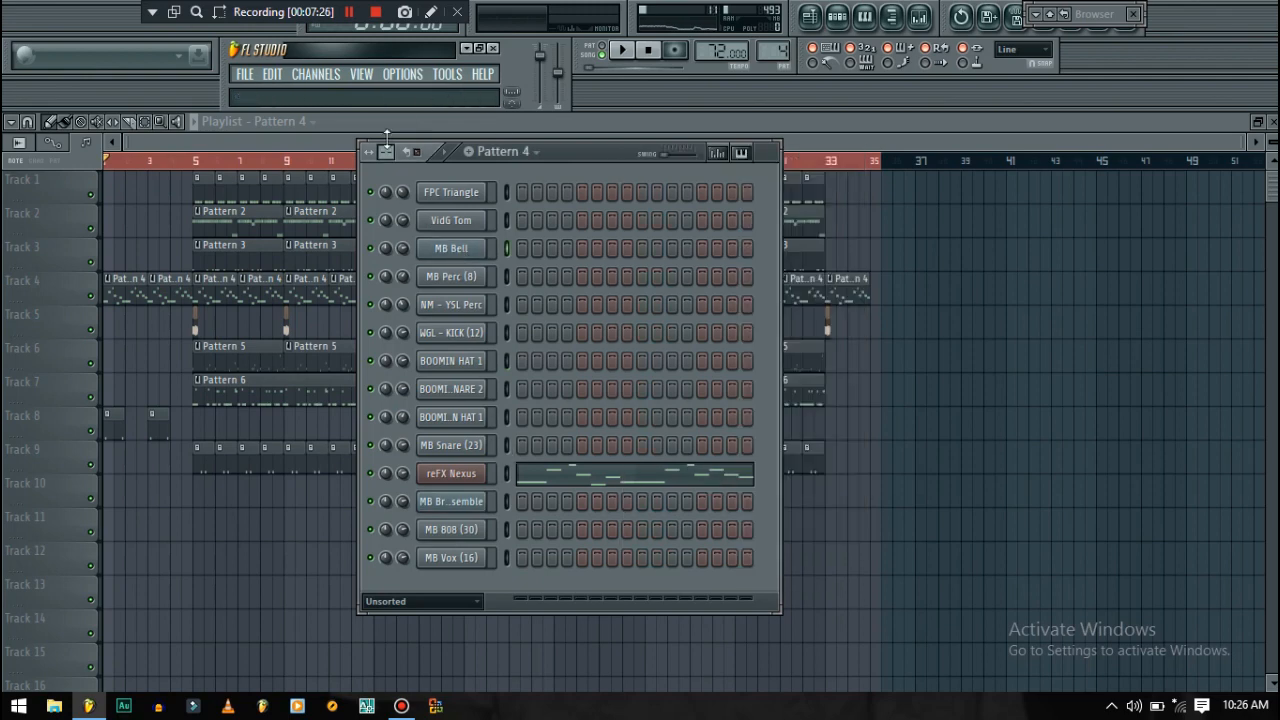
{"action": "left_click_drag", "start_coordinate": [600, 160], "coordinate": [828, 178]}
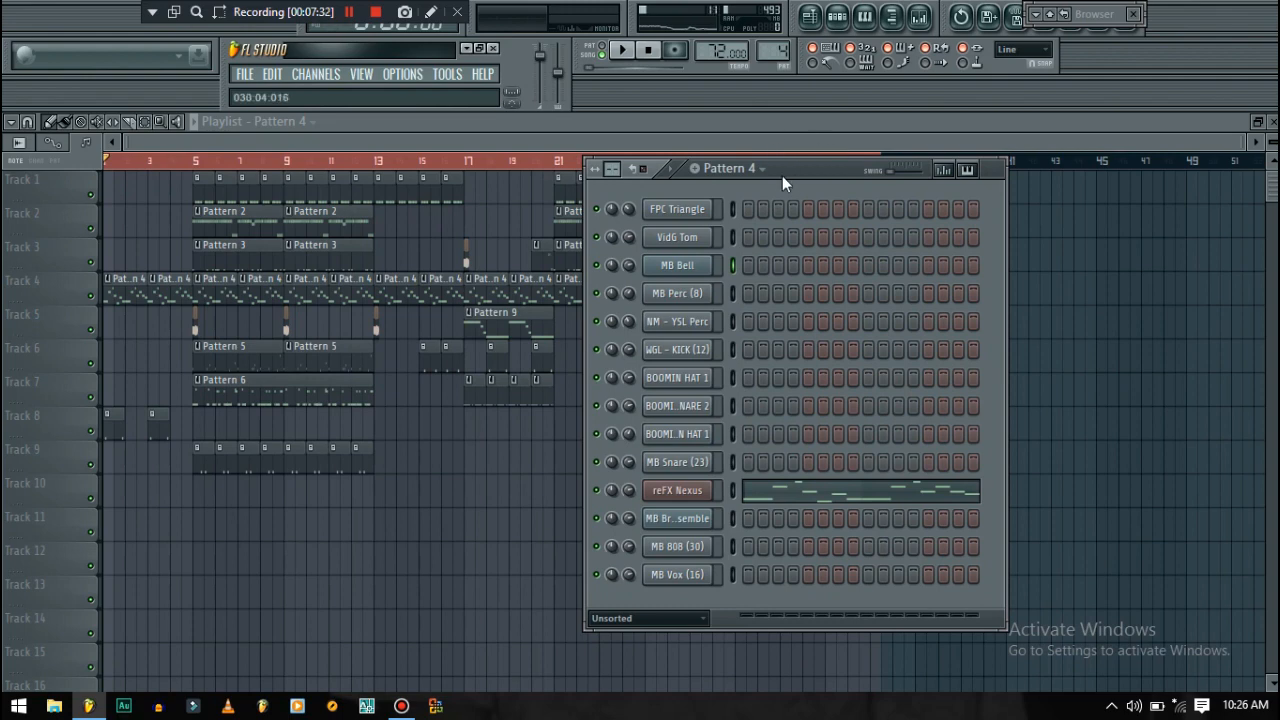
{"action": "left_click_drag", "start_coordinate": [760, 177], "coordinate": [696, 172]}
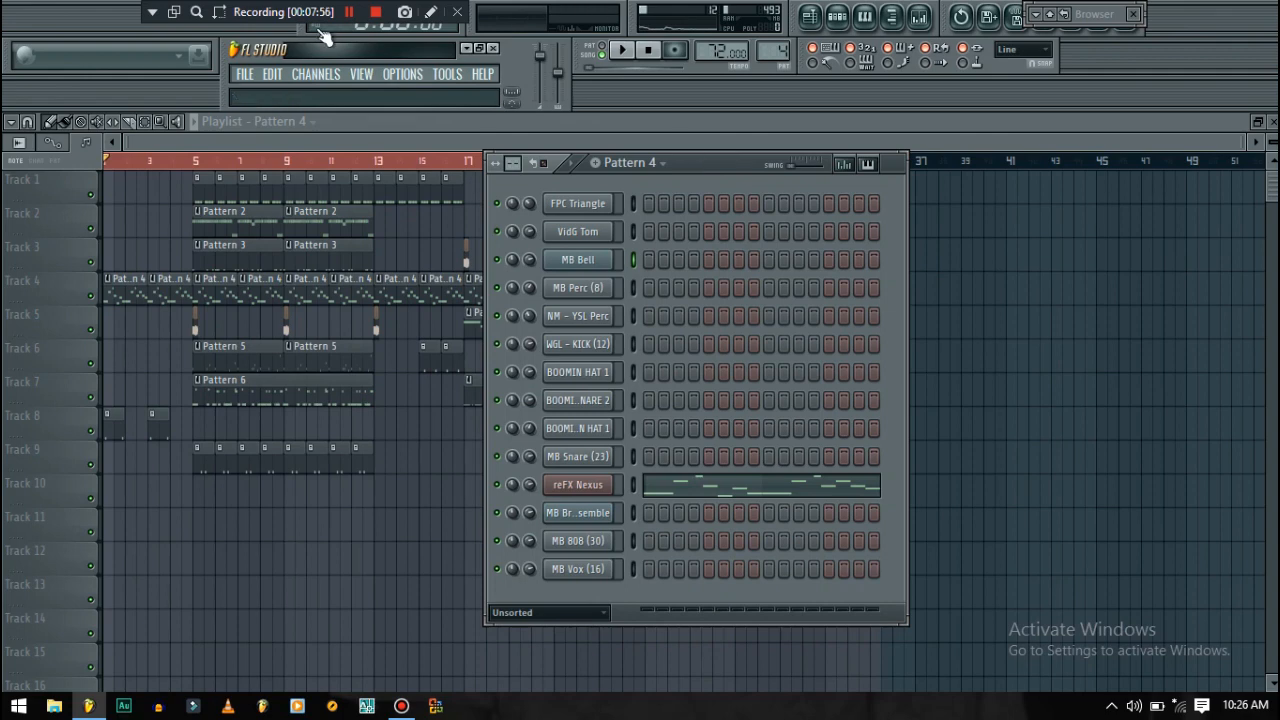
{"action": "left_click", "coordinate": [375, 12]}
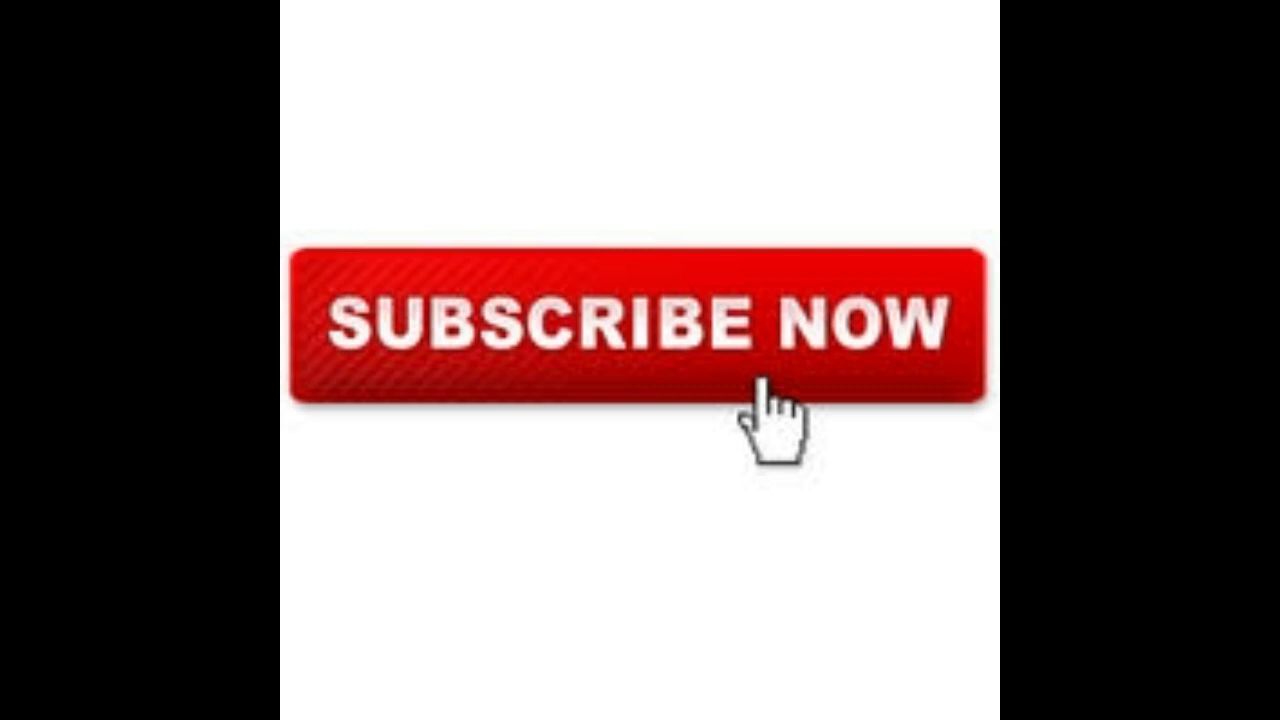